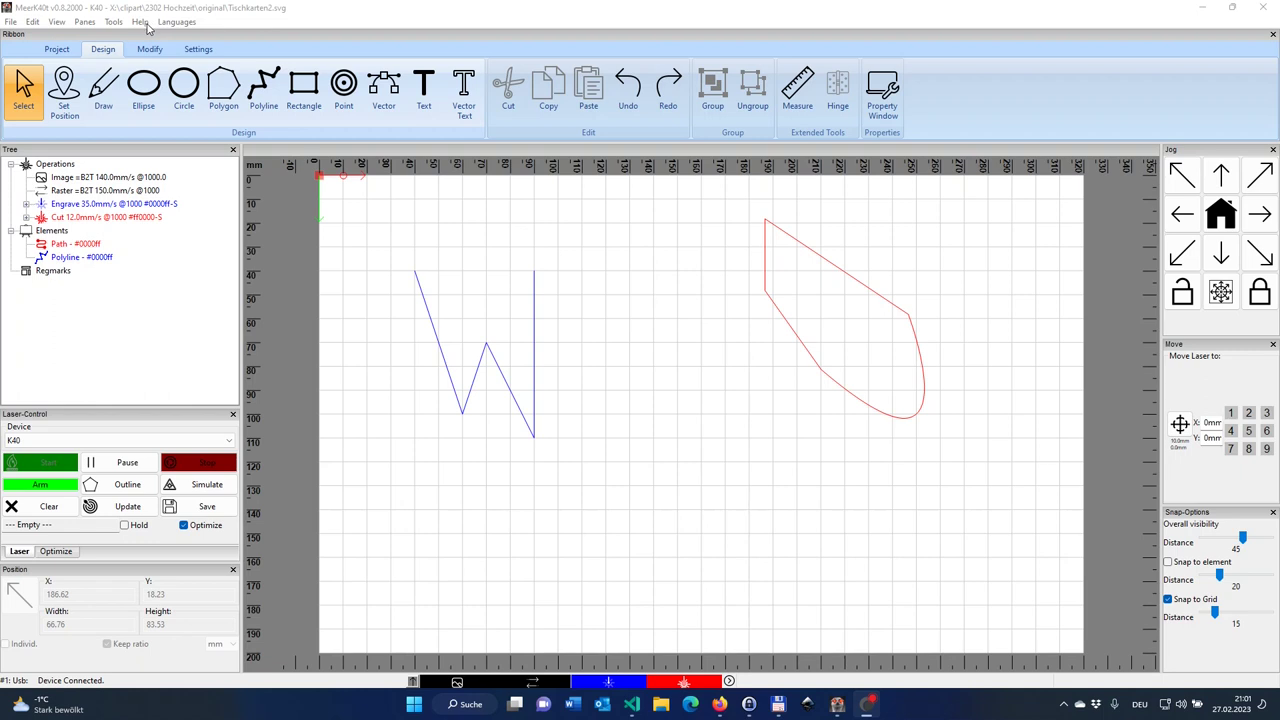
Open the Help menu to reach the Releases link.
left_click(145, 24)
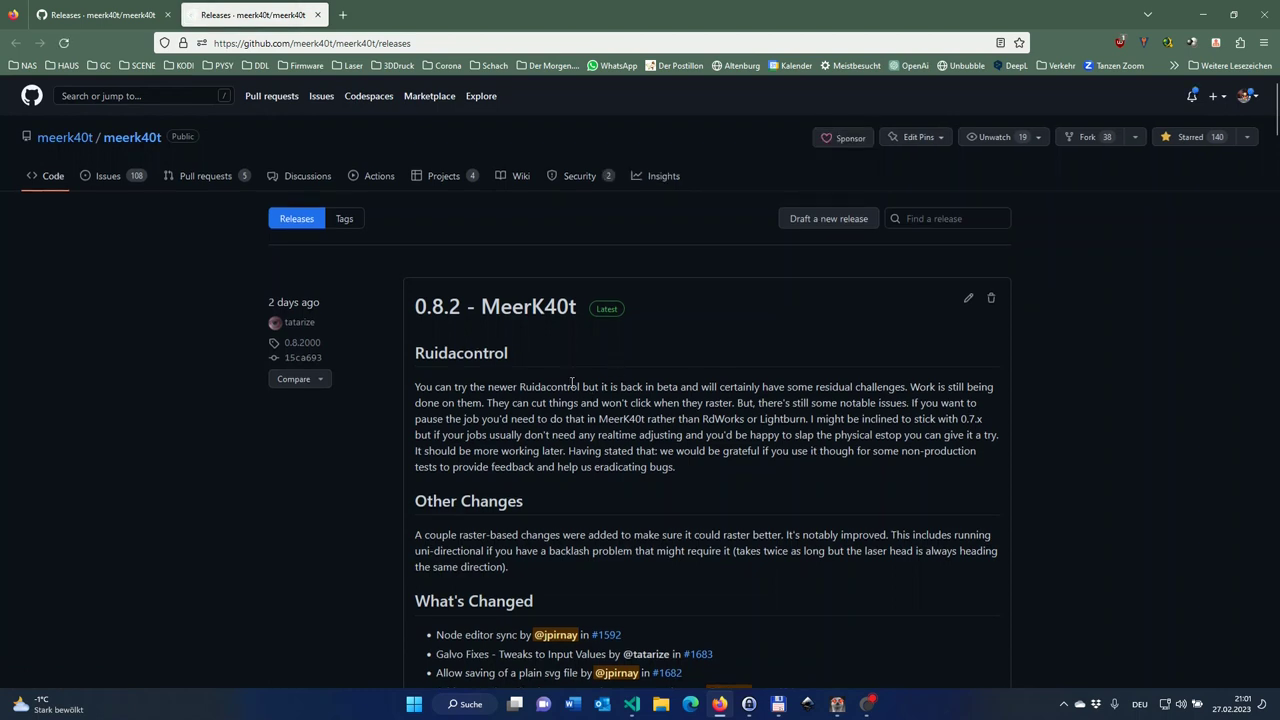
Scroll the 0.8.2 release notes down to the Assets list.
scroll(572, 390, "down", 15)
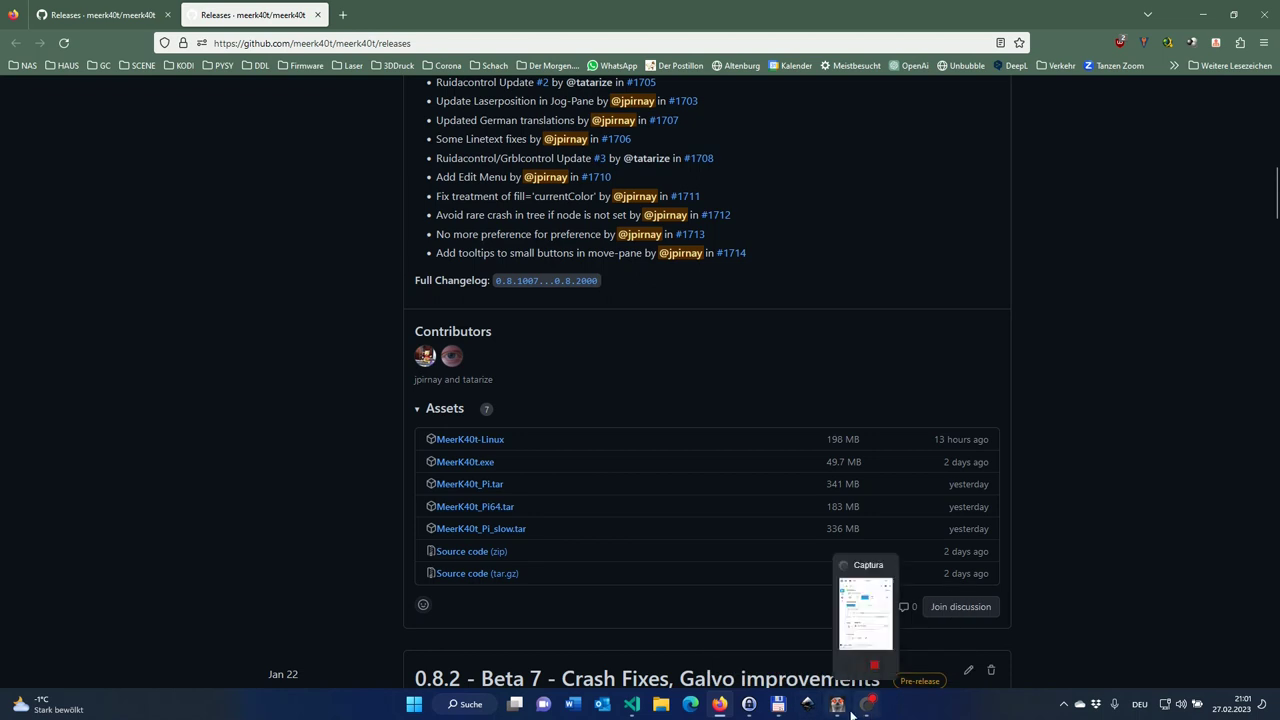
Back in MeerK40t, drag out a roughly 59 × 40 mm rectangle right of the blue W.
mouse_move(840, 710)
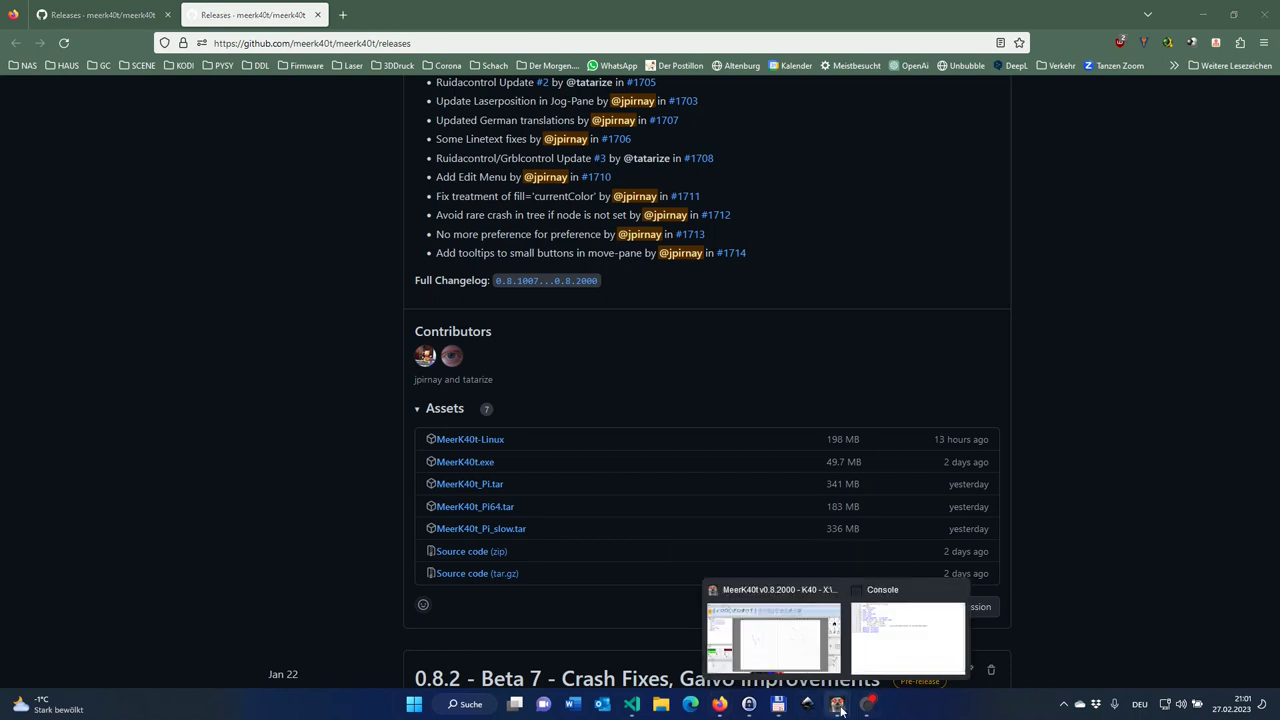
left_click(773, 635)
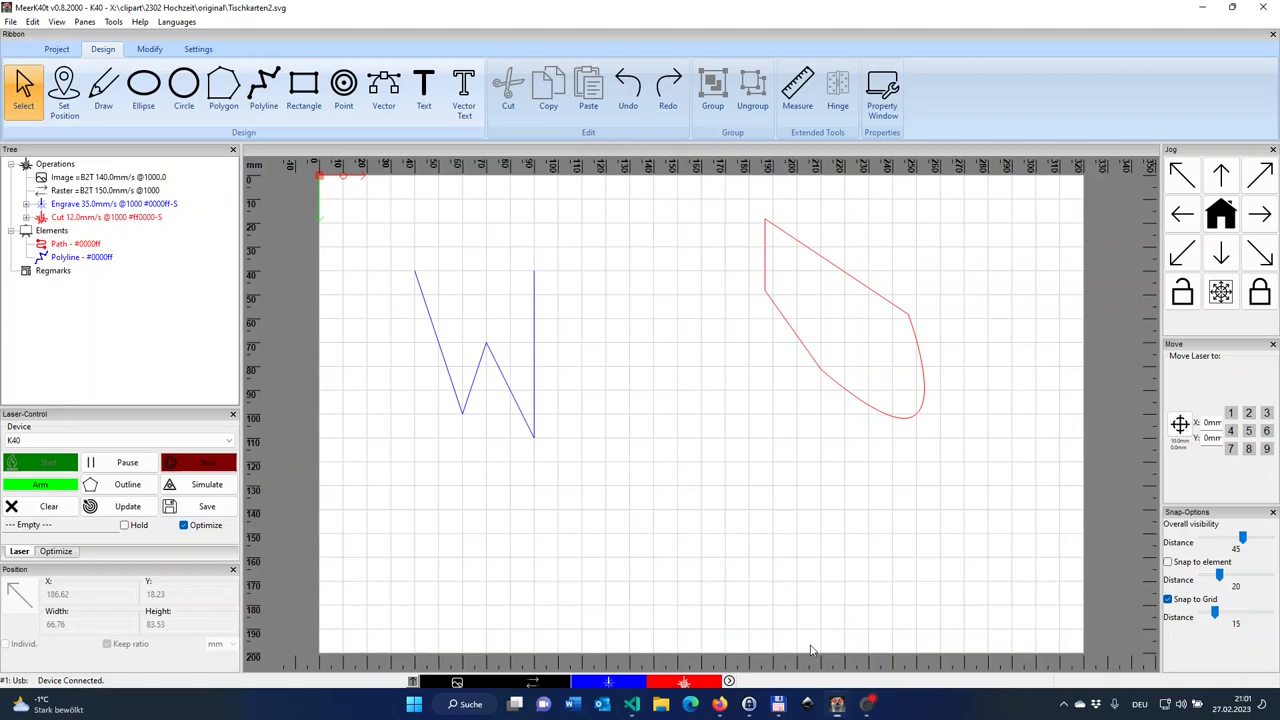
left_click(296, 110)
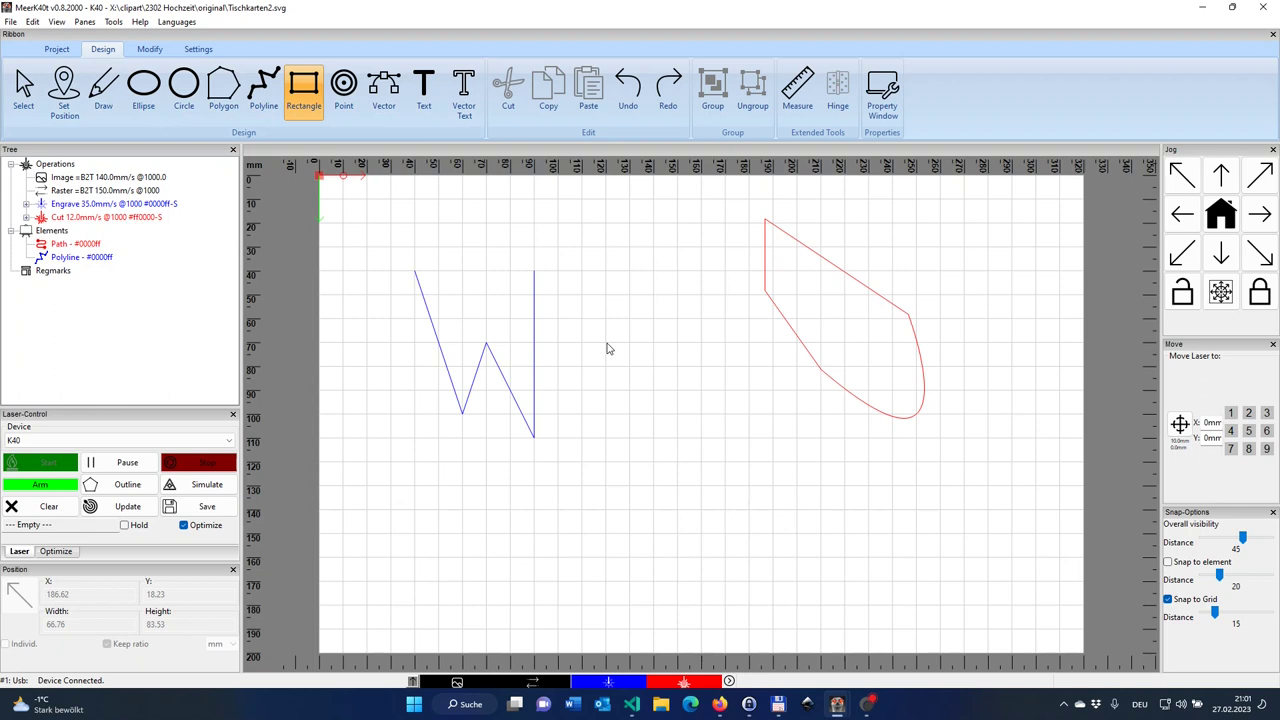
left_click_drag(607, 348, 729, 474)
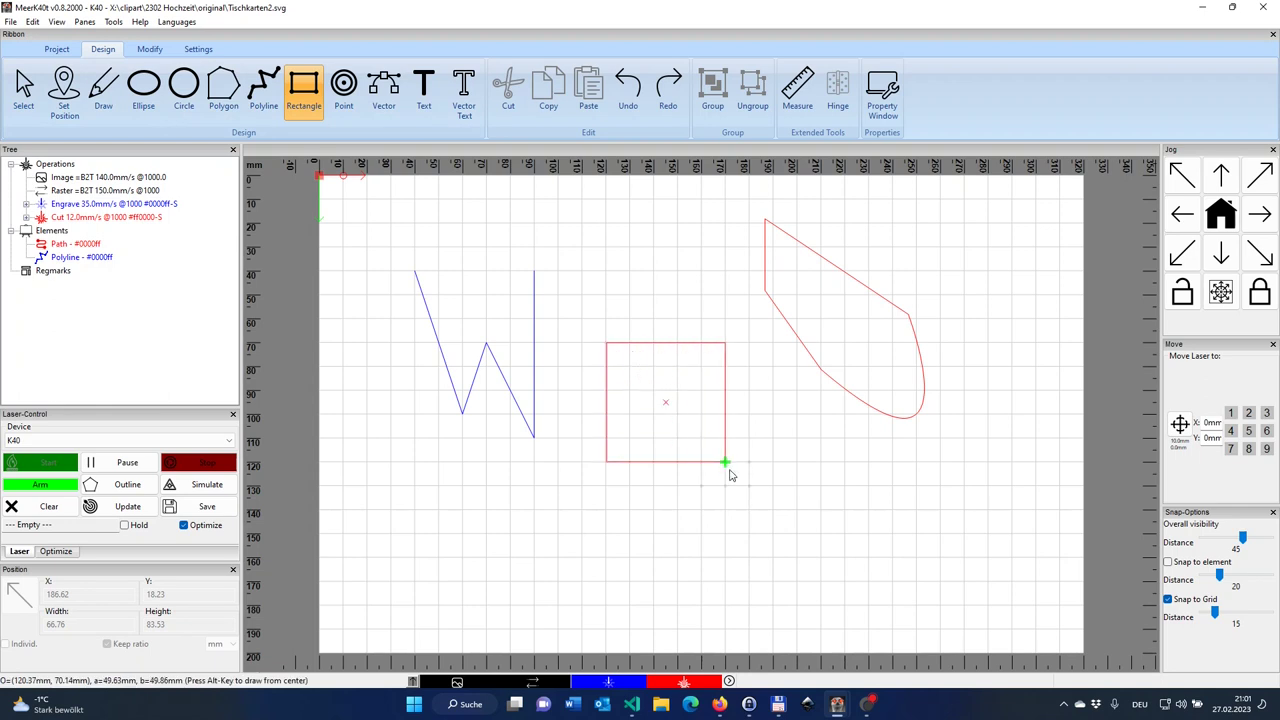
left_click_drag(730, 476, 758, 505)
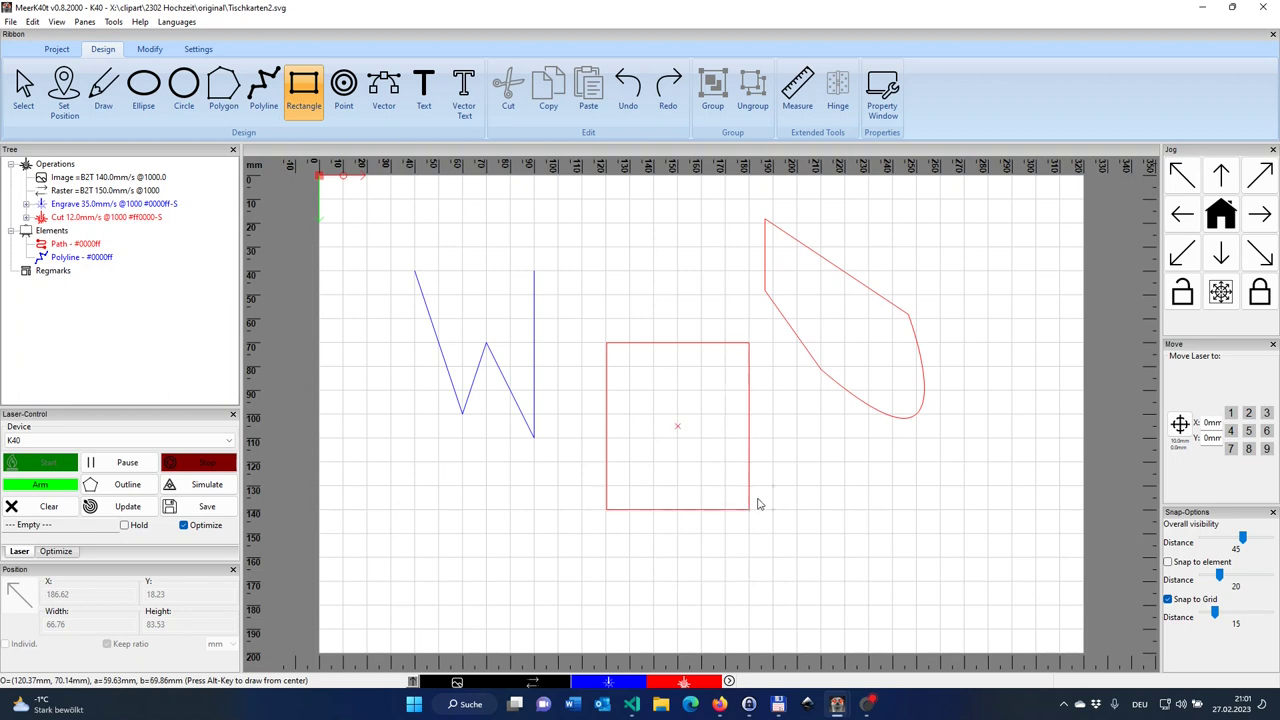
left_click_drag(758, 504, 787, 522)
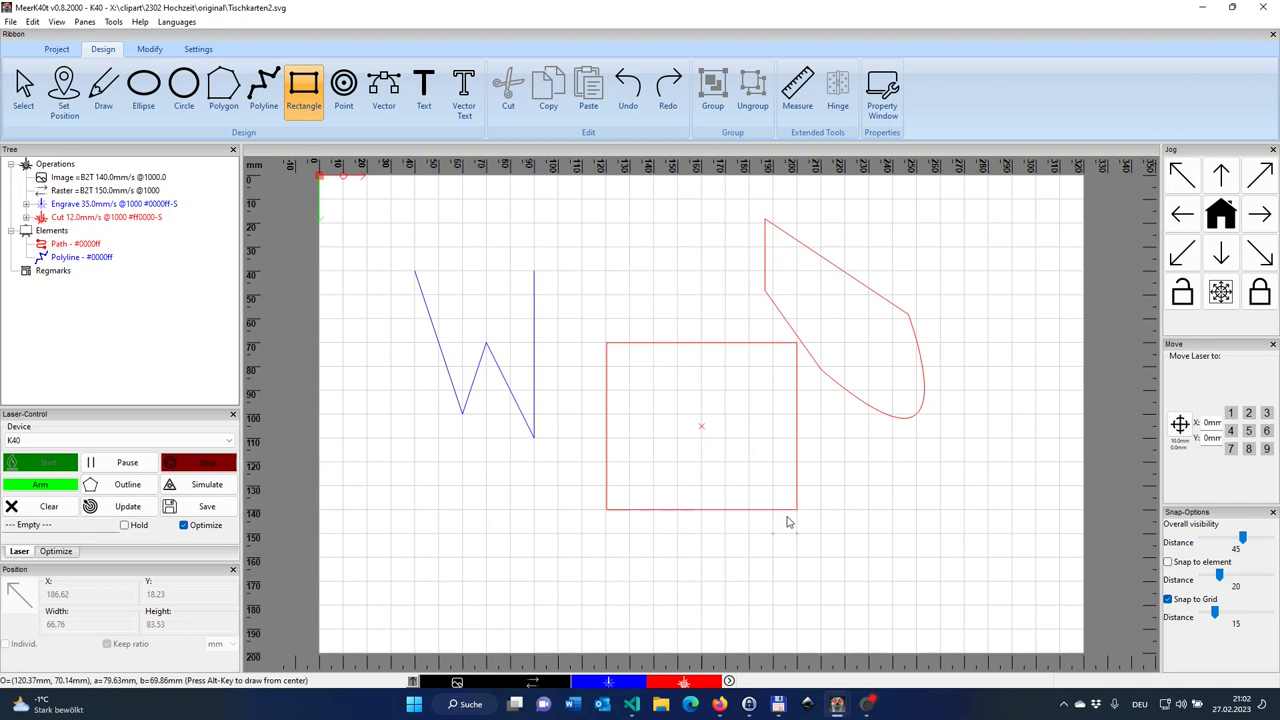
mouse_move(787, 522)
left_mouse_down()
mouse_move(732, 470)
mouse_move(800, 531)
mouse_move(726, 487)
mouse_move(671, 426)
mouse_move(669, 369)
mouse_move(686, 365)
mouse_move(688, 397)
left_mouse_up()
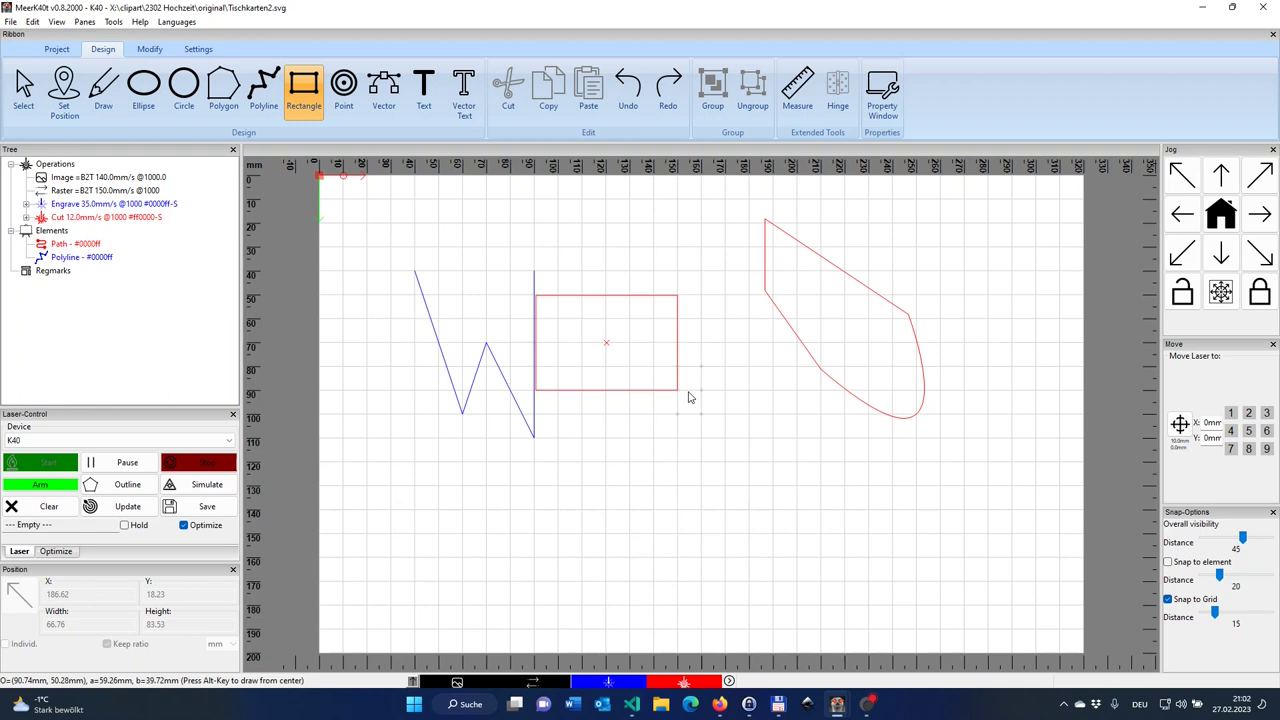
Finish the small rectangle and draw a 55.79 mm circle below it.
left_click_drag(688, 397, 686, 394)
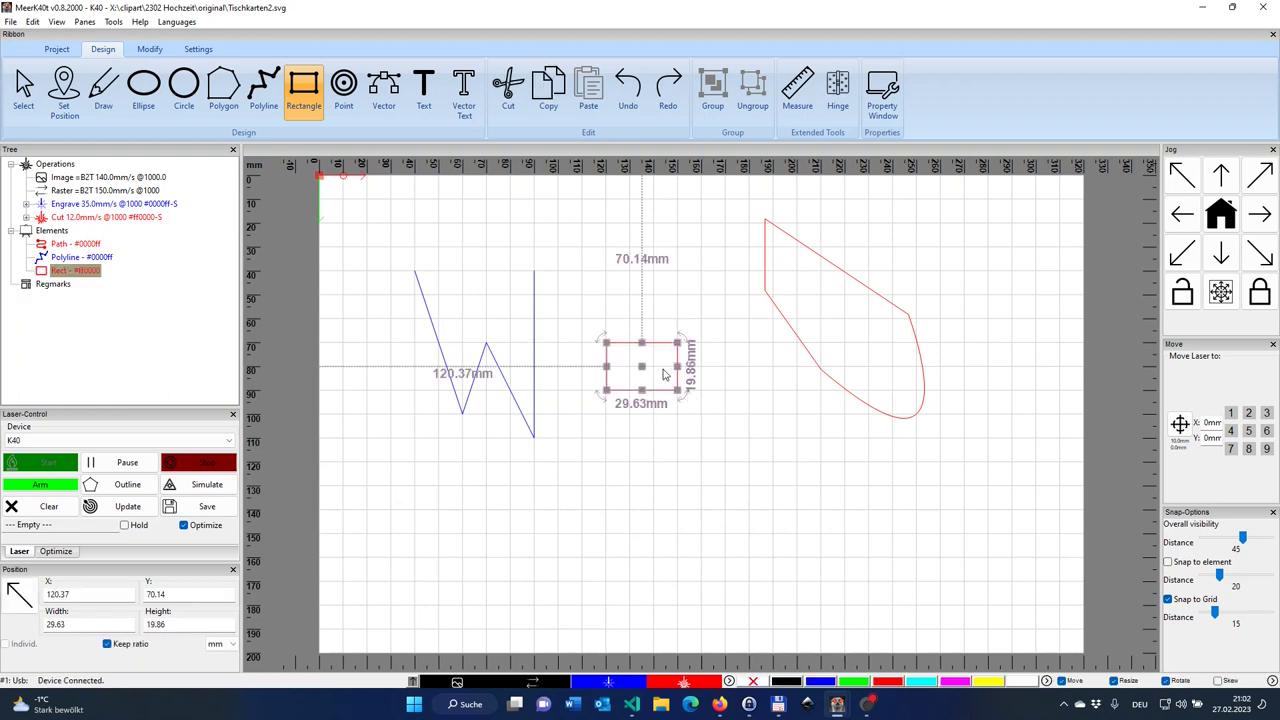
left_click(184, 92)
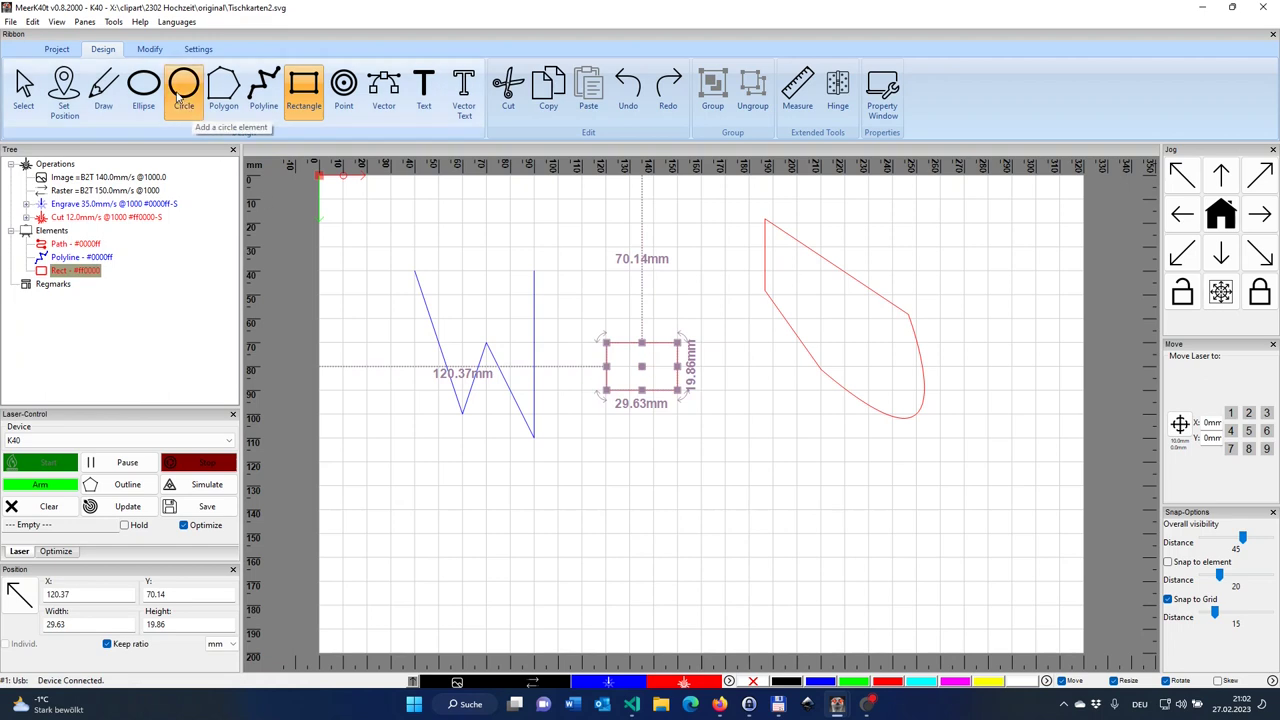
left_click_drag(643, 507, 690, 557)
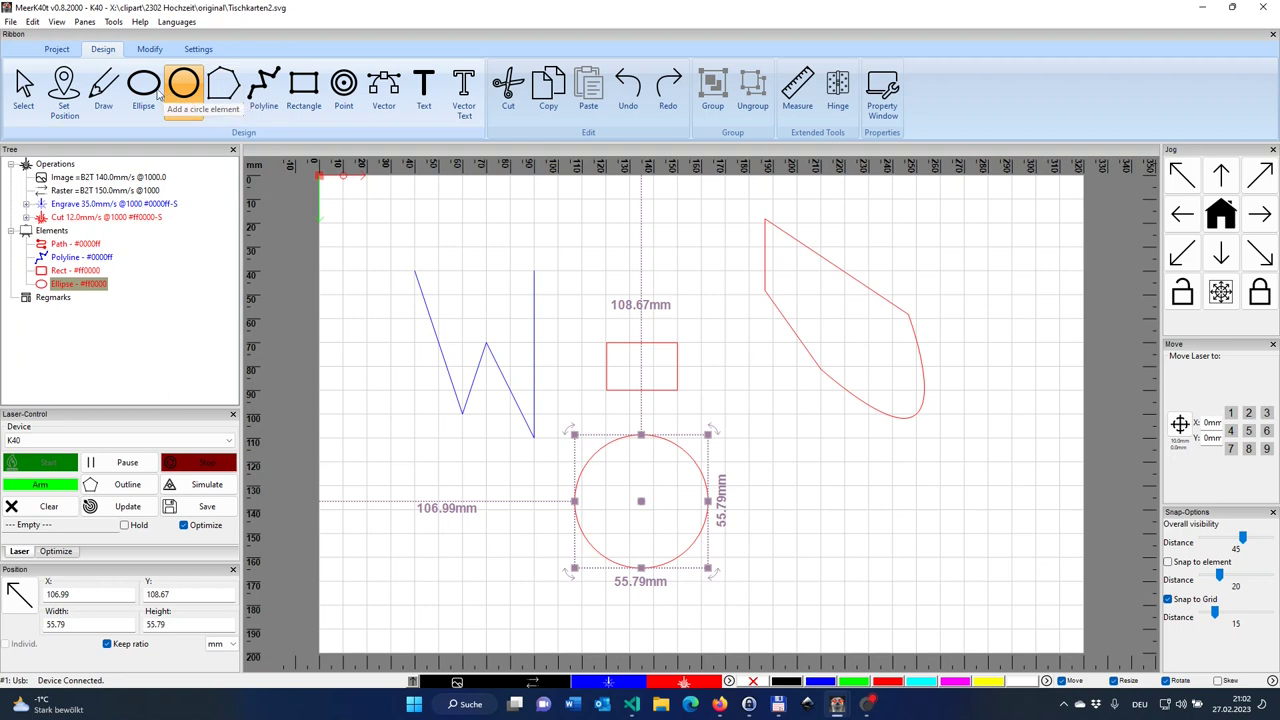
Draw a 58.79 × 38.42 mm ellipse near the top, above the rectangle.
left_click(155, 92)
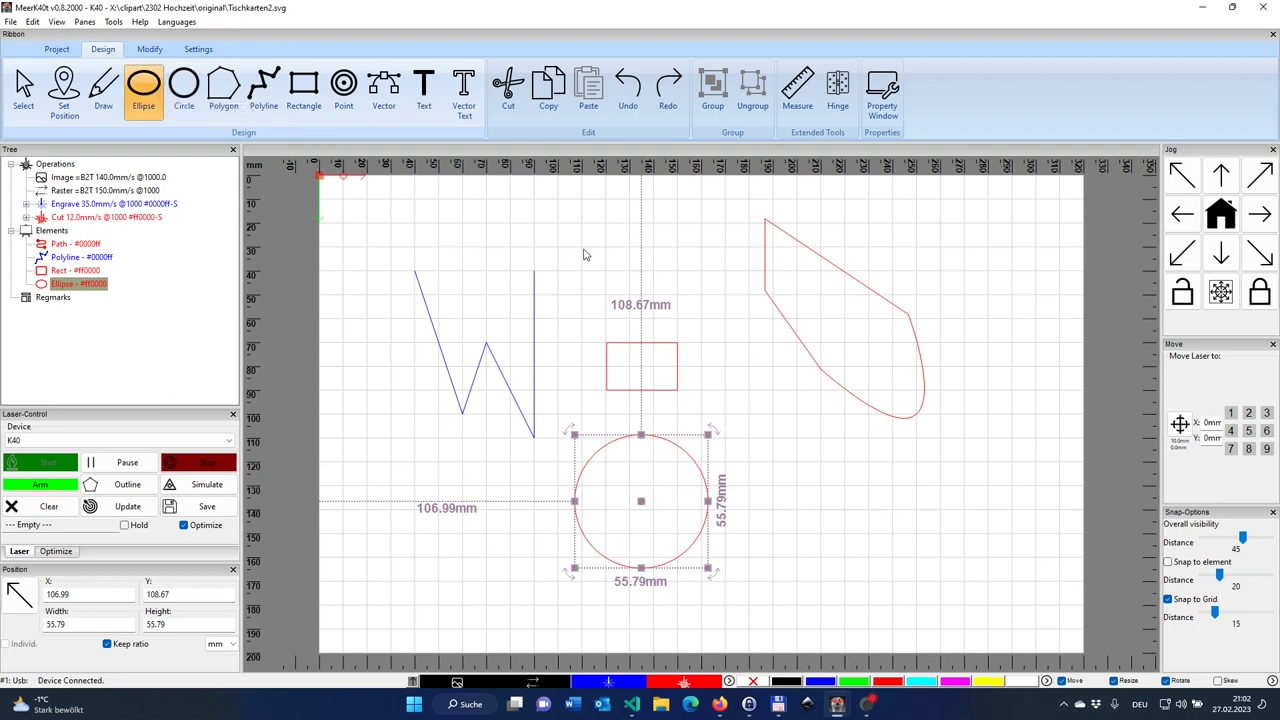
left_click_drag(584, 251, 740, 360)
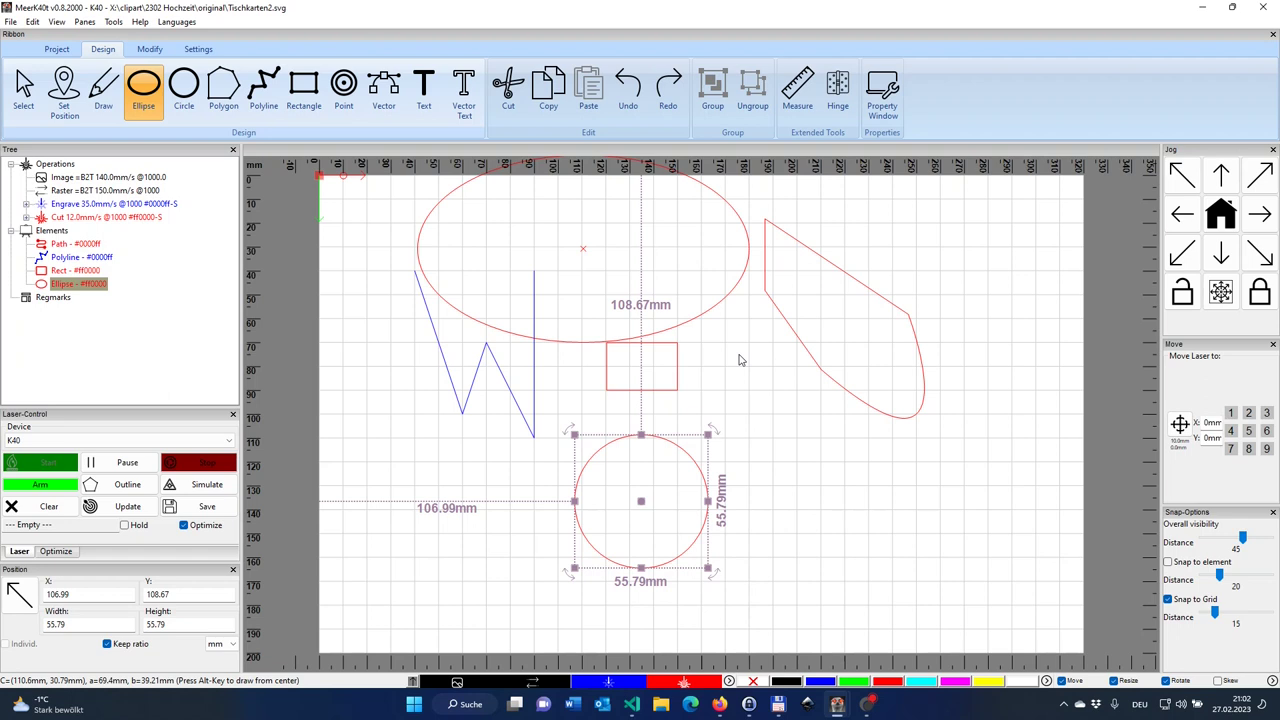
left_click_drag(740, 360, 652, 296)
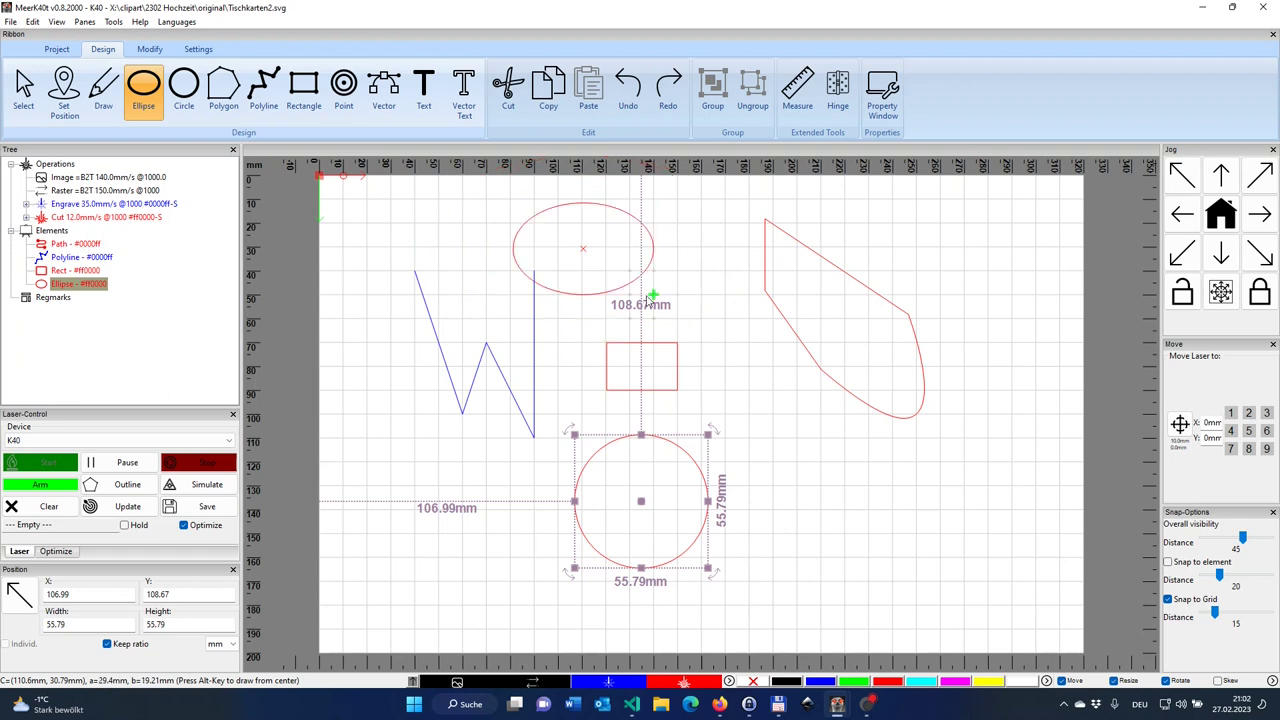
left_click_drag(652, 296, 652, 296)
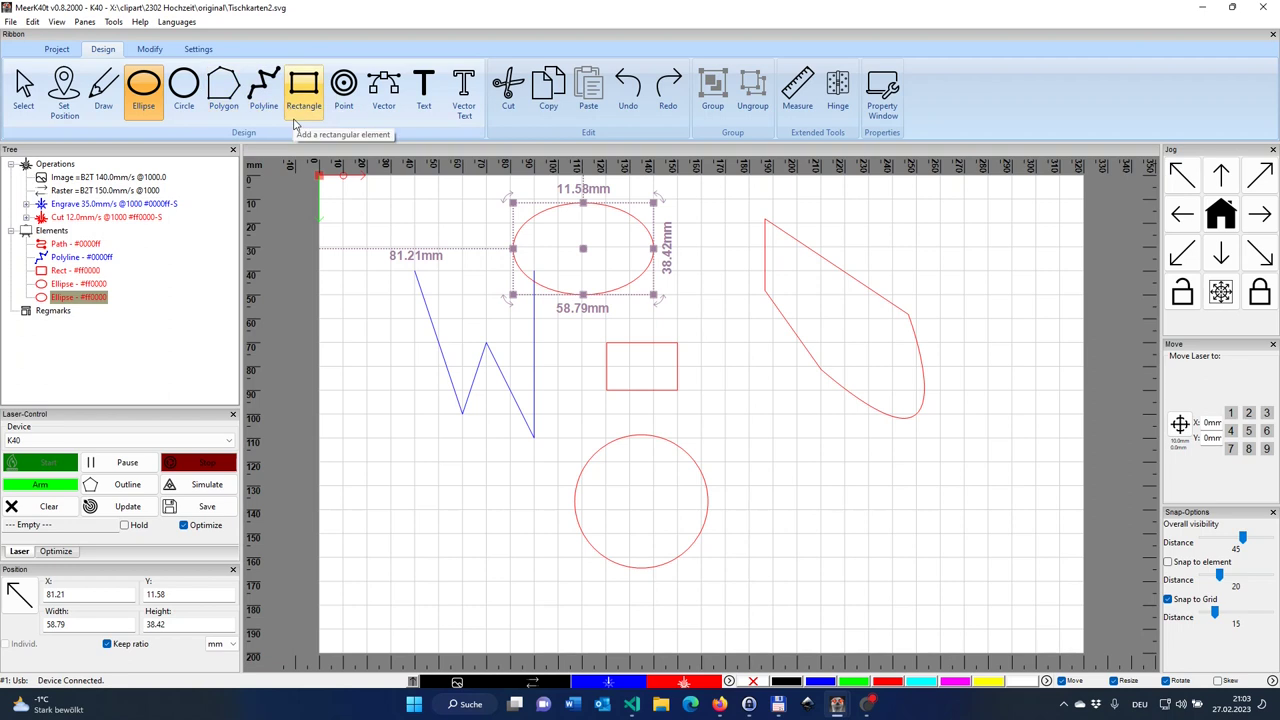
Draw a 50 × 50 mm red zigzag polyline below the blue W, then show the Modify tools.
left_click(263, 88)
left_click(438, 437)
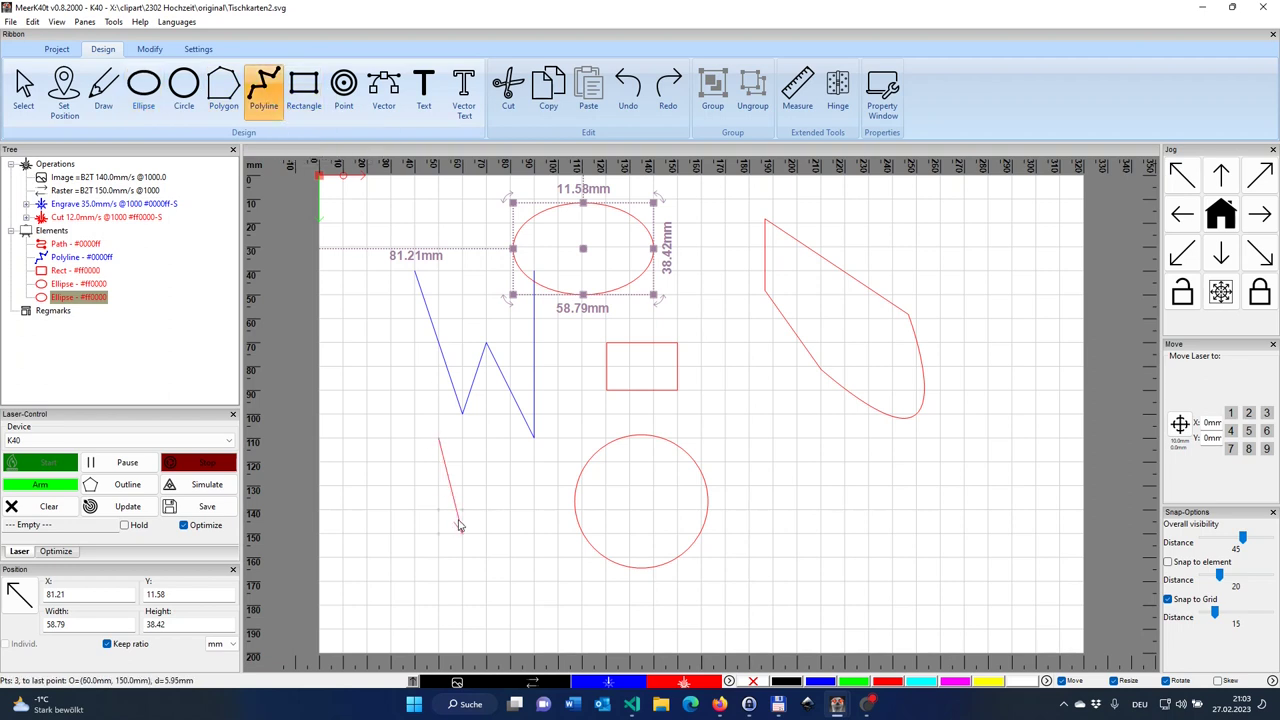
left_click(486, 487)
left_click(510, 557)
double_click(552, 490)
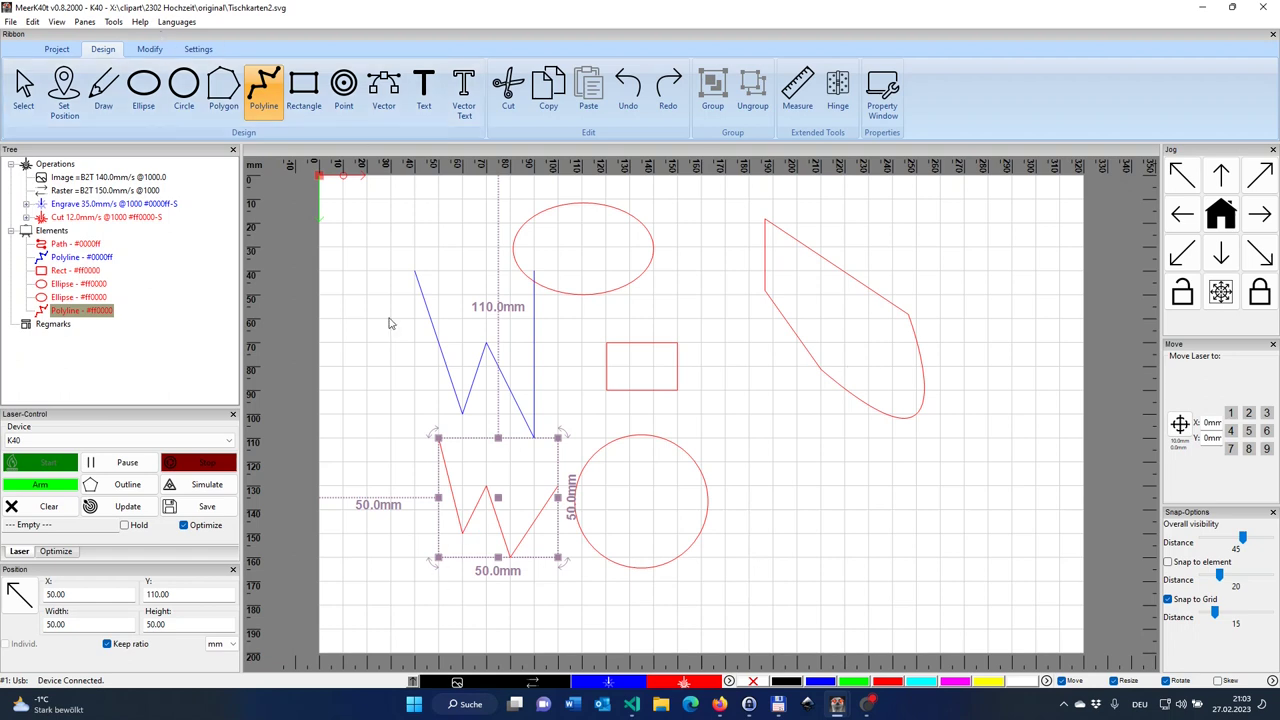
left_click(147, 50)
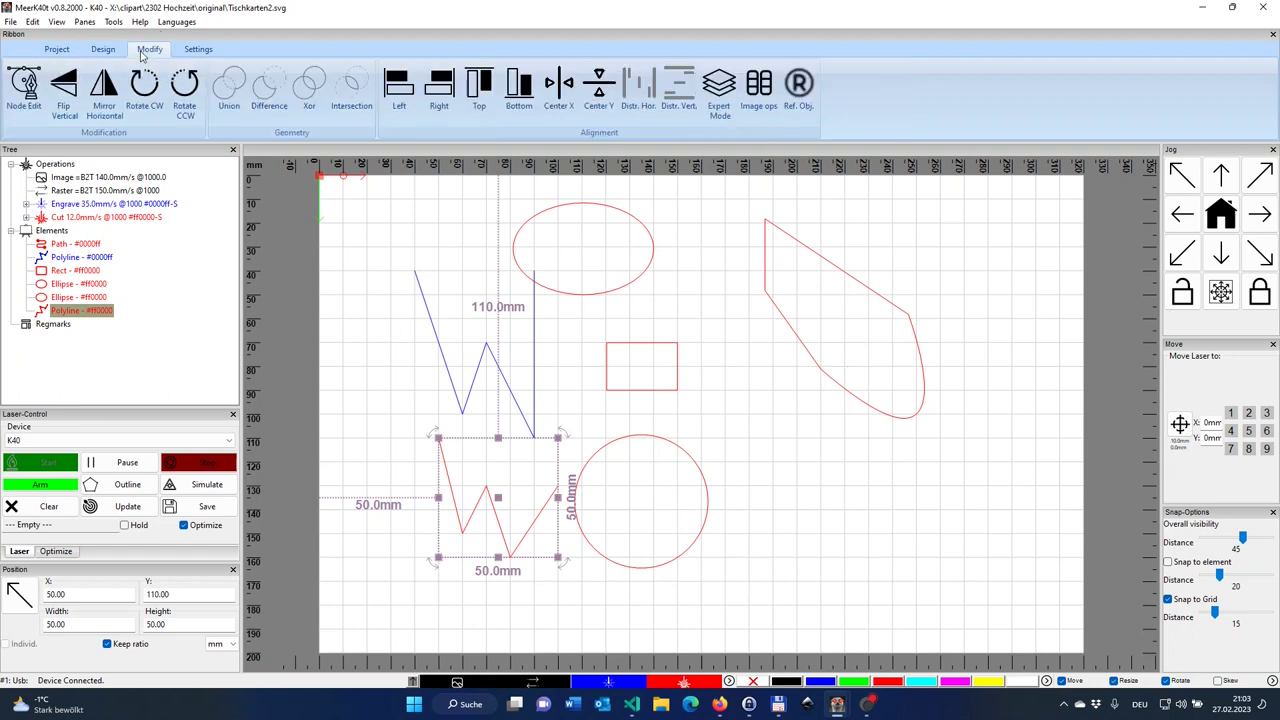
In node editing, move a polyline node upward, insert a midway node and append an end node.
left_click(29, 111)
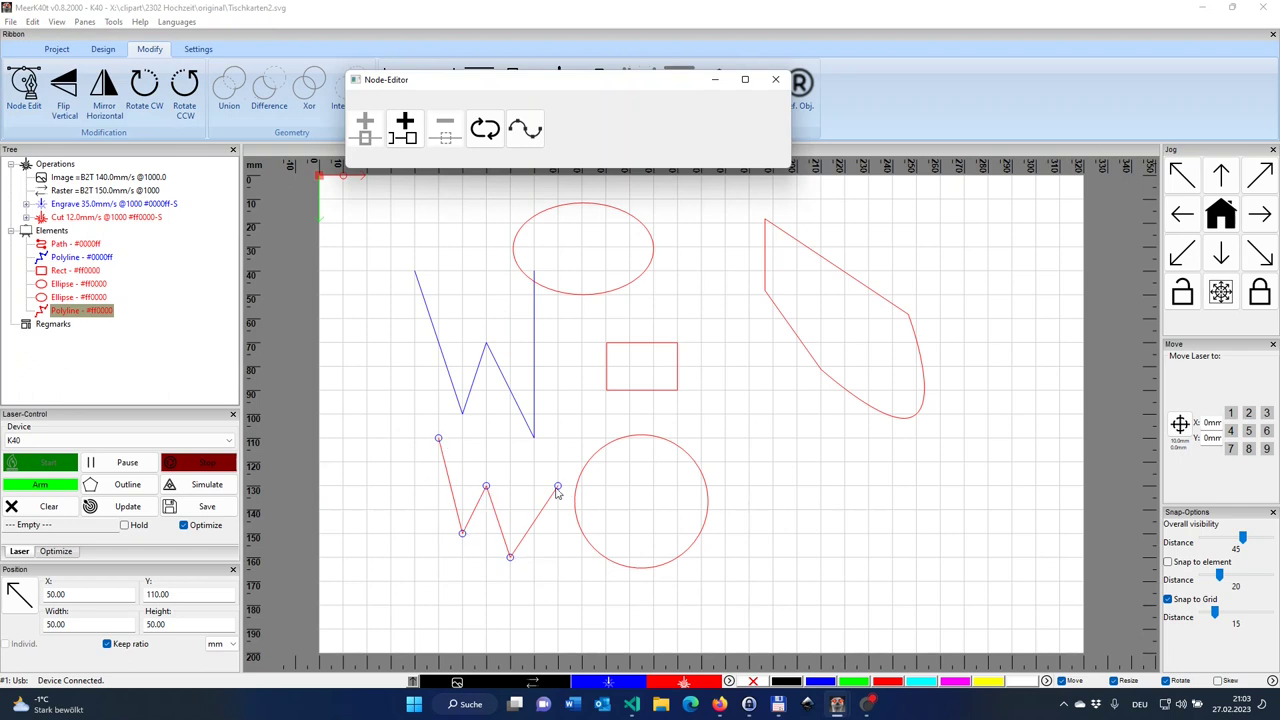
left_click_drag(487, 487, 497, 462)
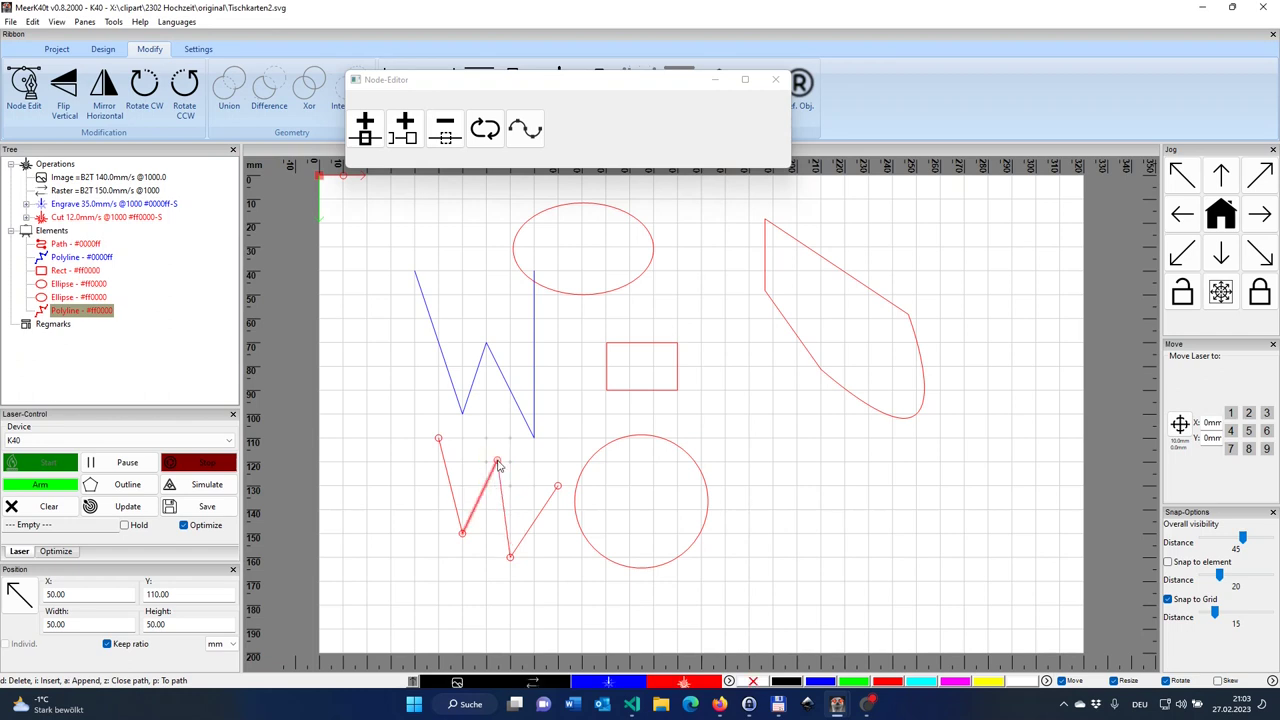
left_click(369, 140)
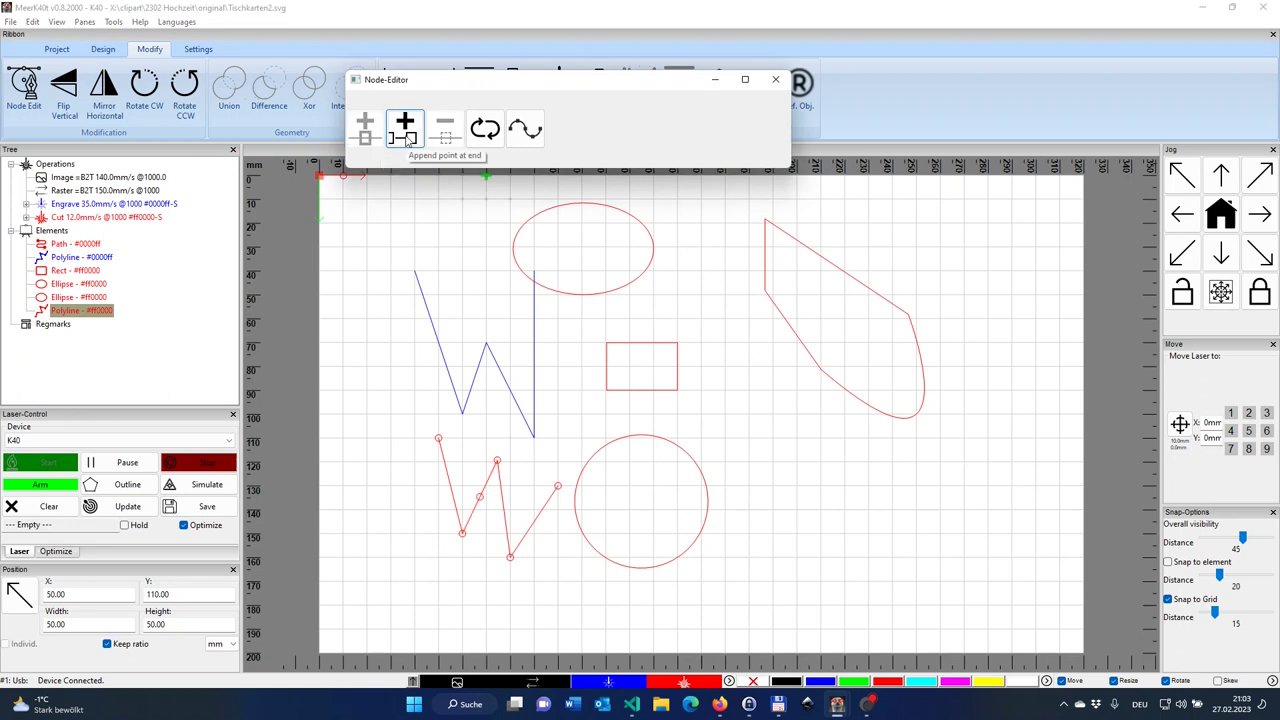
left_click(405, 140)
Toggle the polyline closed and back open, removing its closing segment, then exit node editing.
left_click(486, 130)
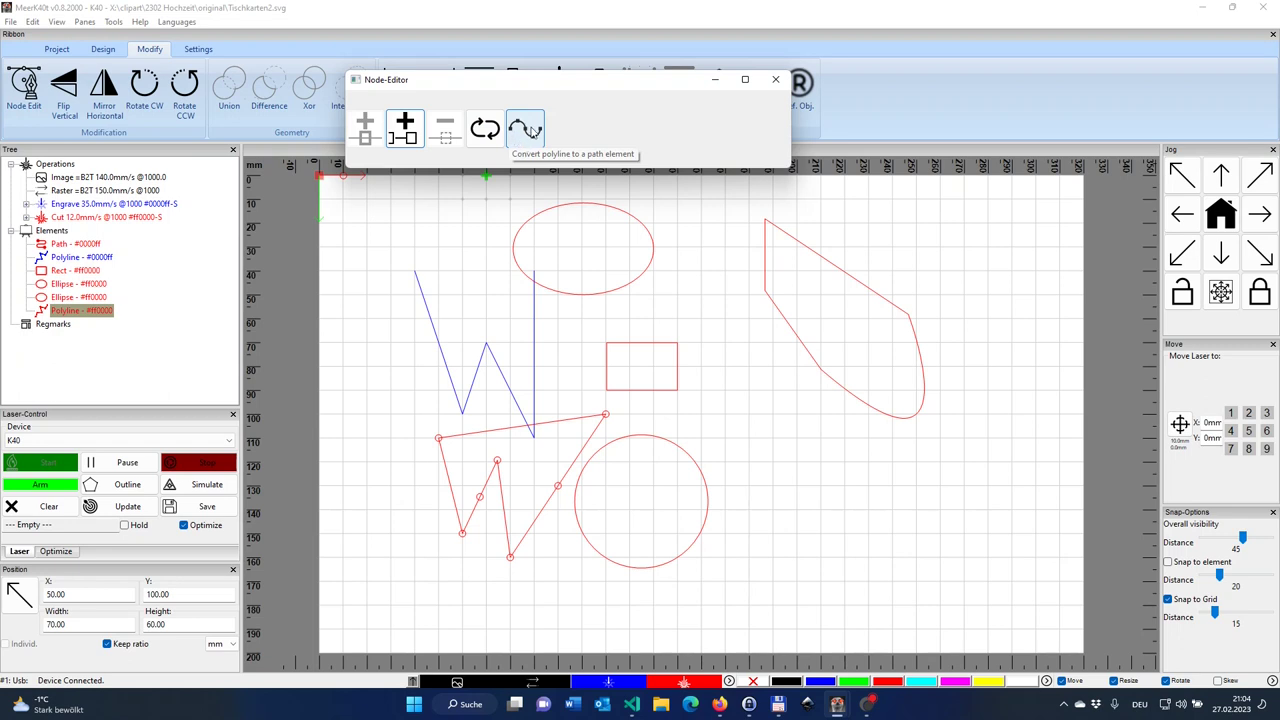
left_click(533, 130)
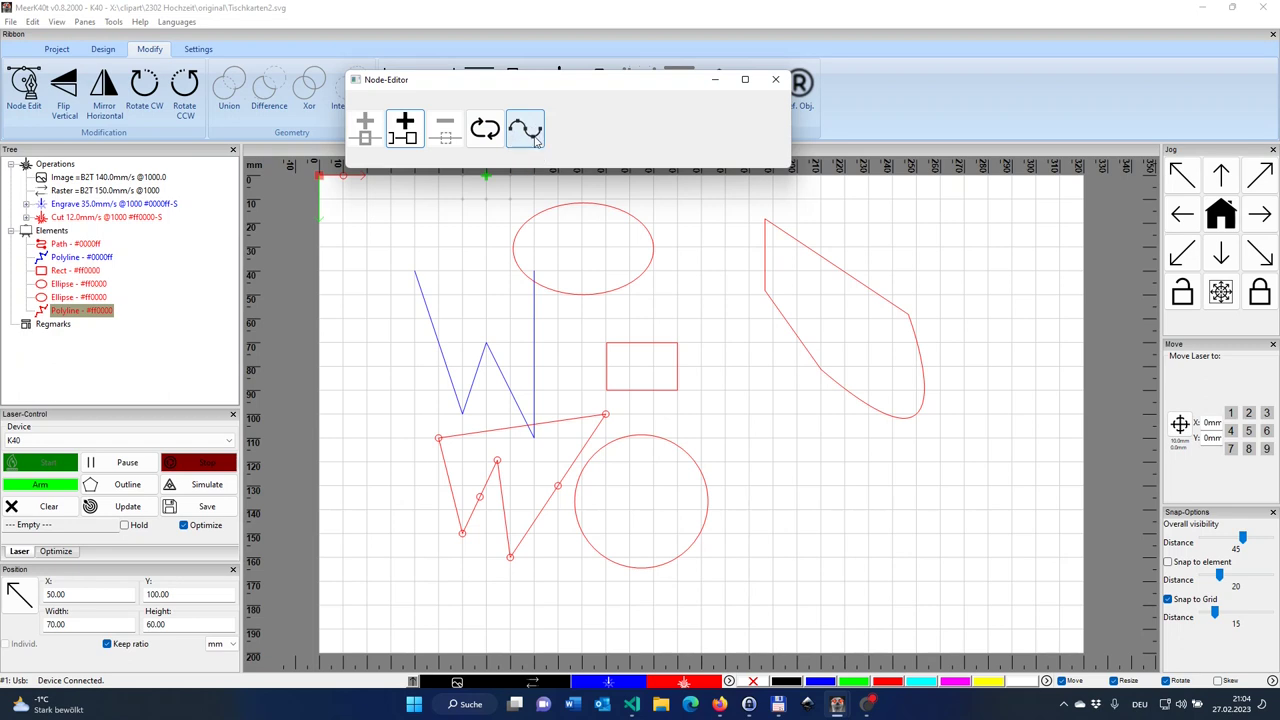
left_click(485, 129)
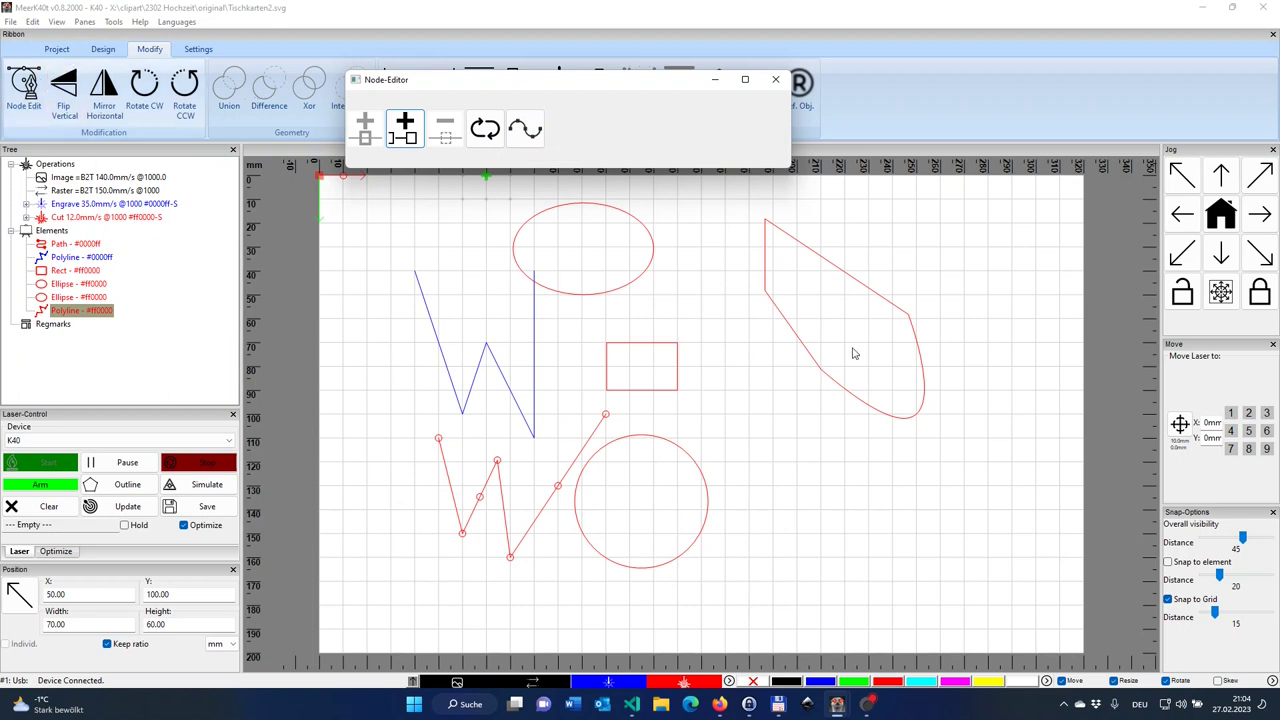
key("Escape")
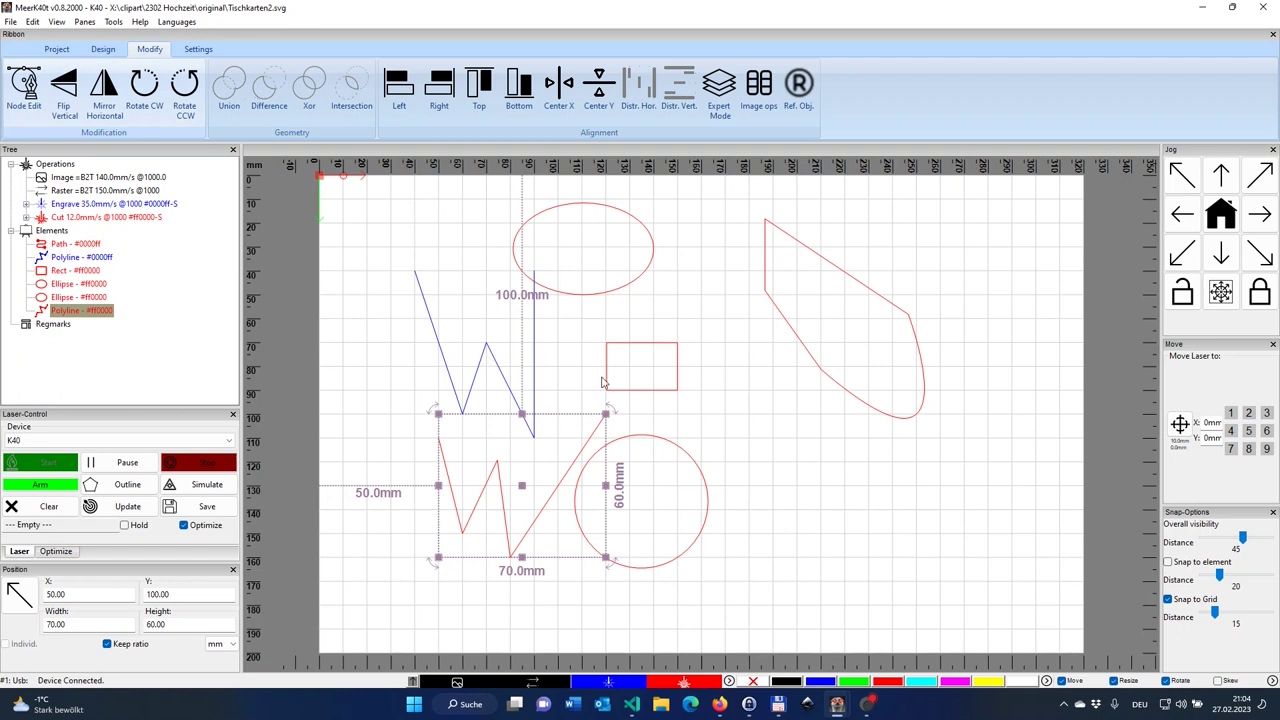
Select the 55.79 mm red circle and convert it to a path.
left_click(629, 358)
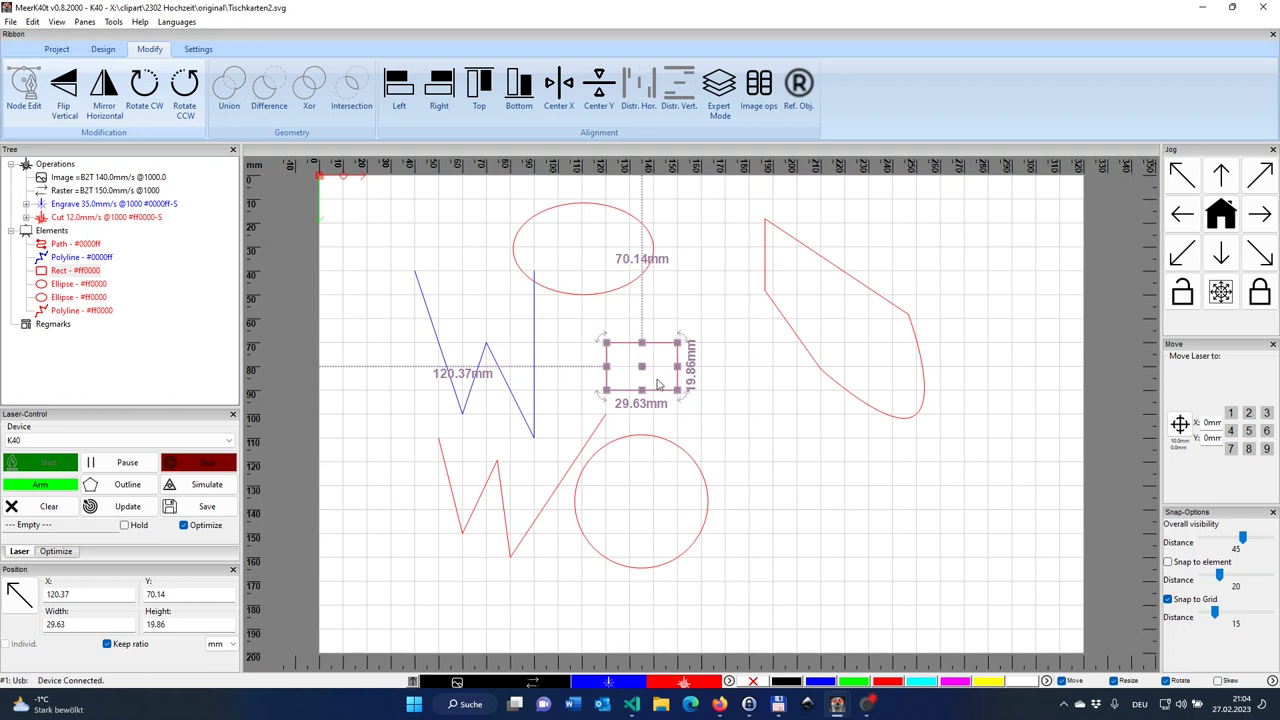
left_click(661, 497)
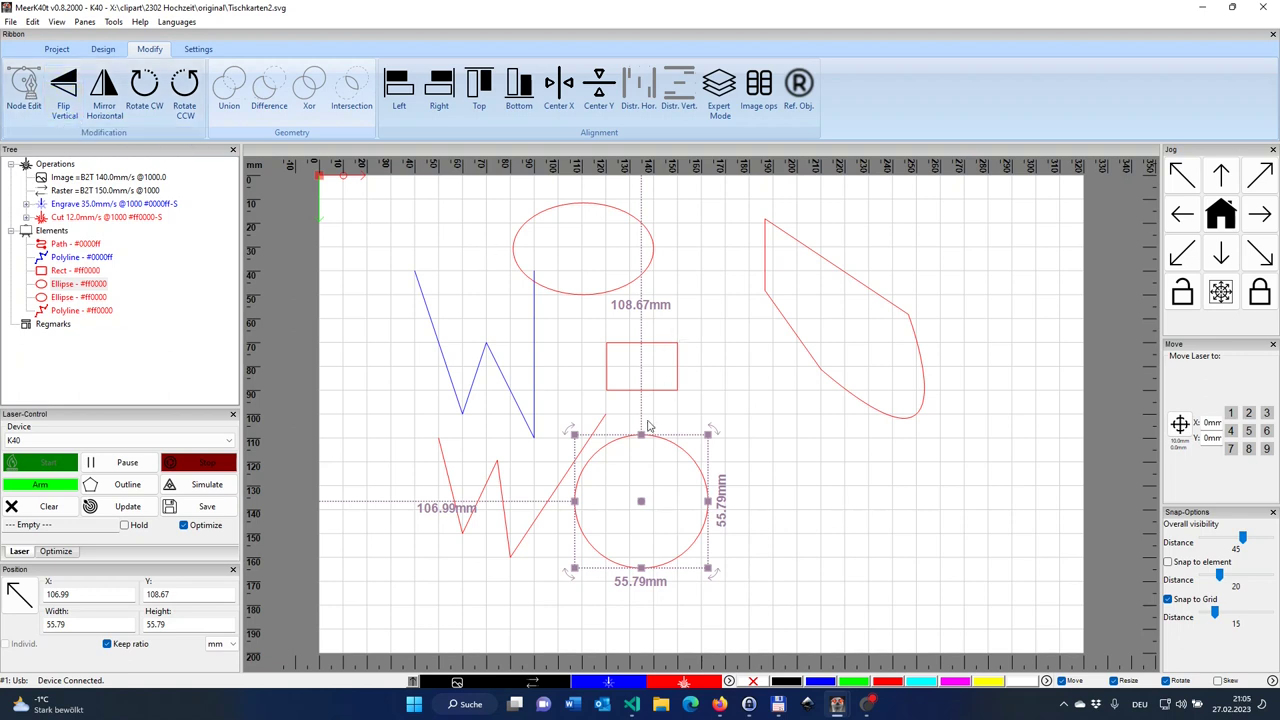
right_click(675, 487)
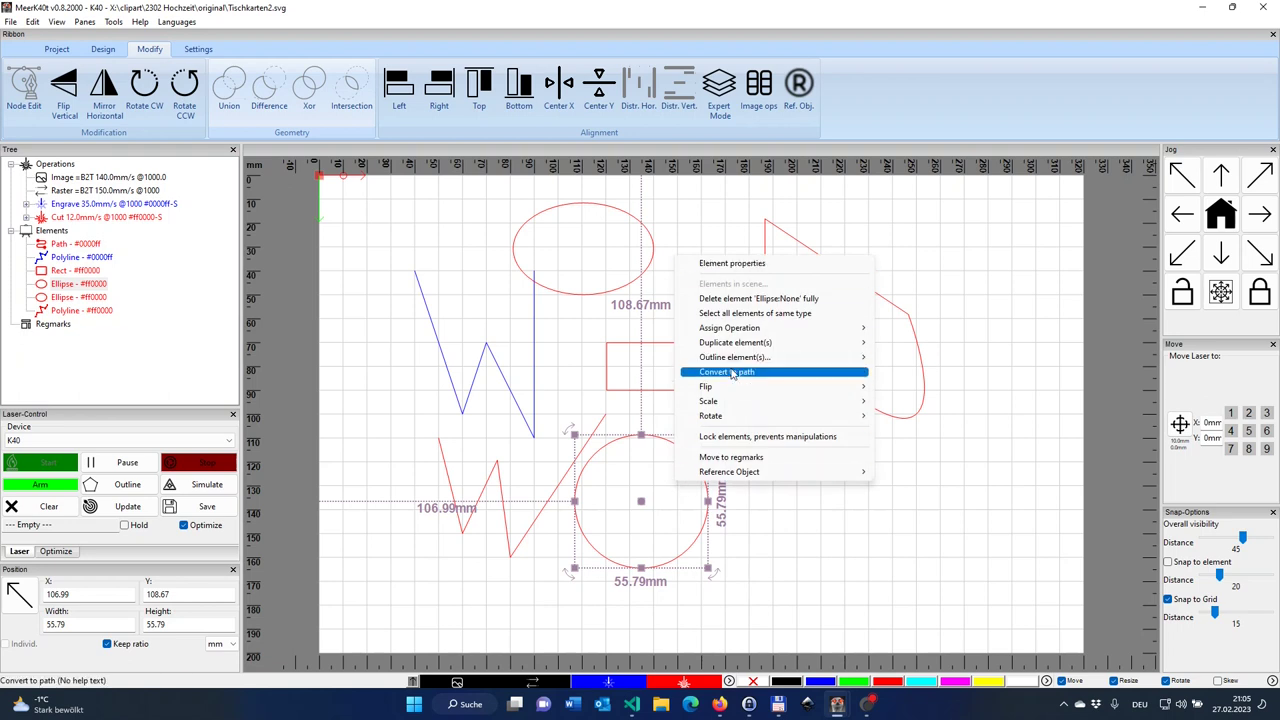
left_click(733, 373)
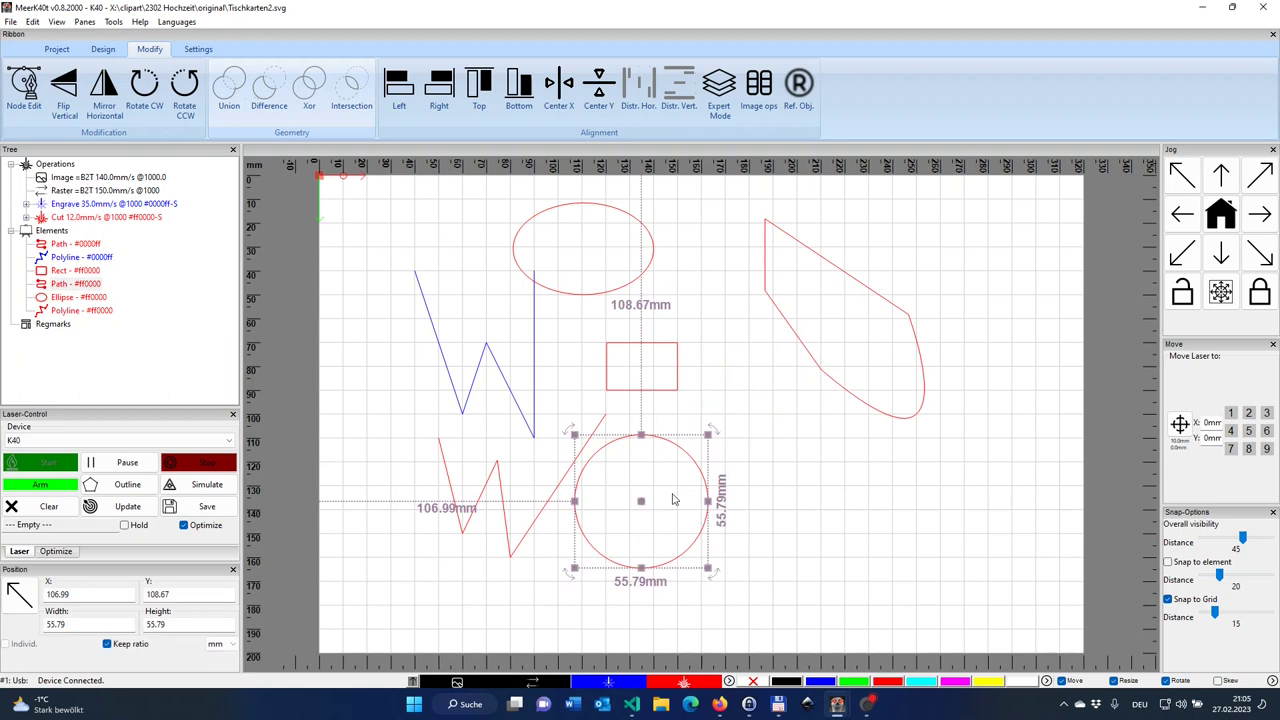
Zoom in on the circle path's nodes and pull its upper-left arc and top node into a peak.
left_click(20, 100)
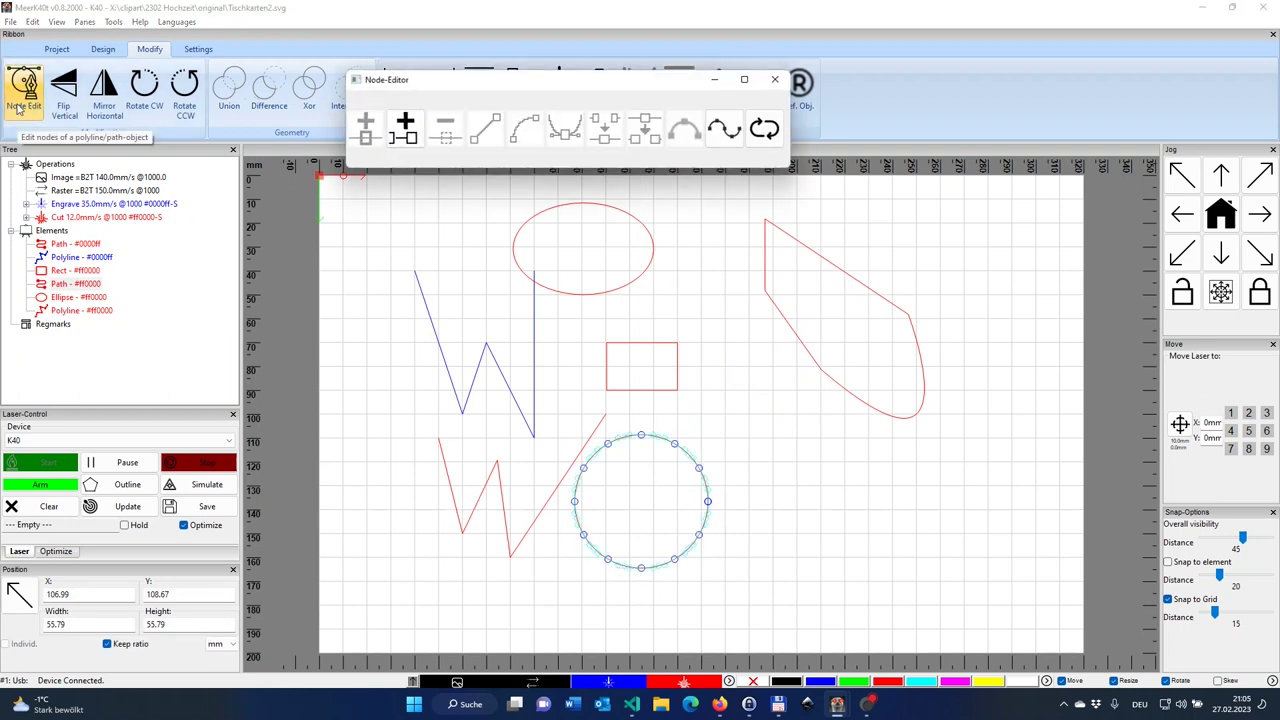
scroll(643, 485, "up", 1)
scroll(643, 485, "up", 5)
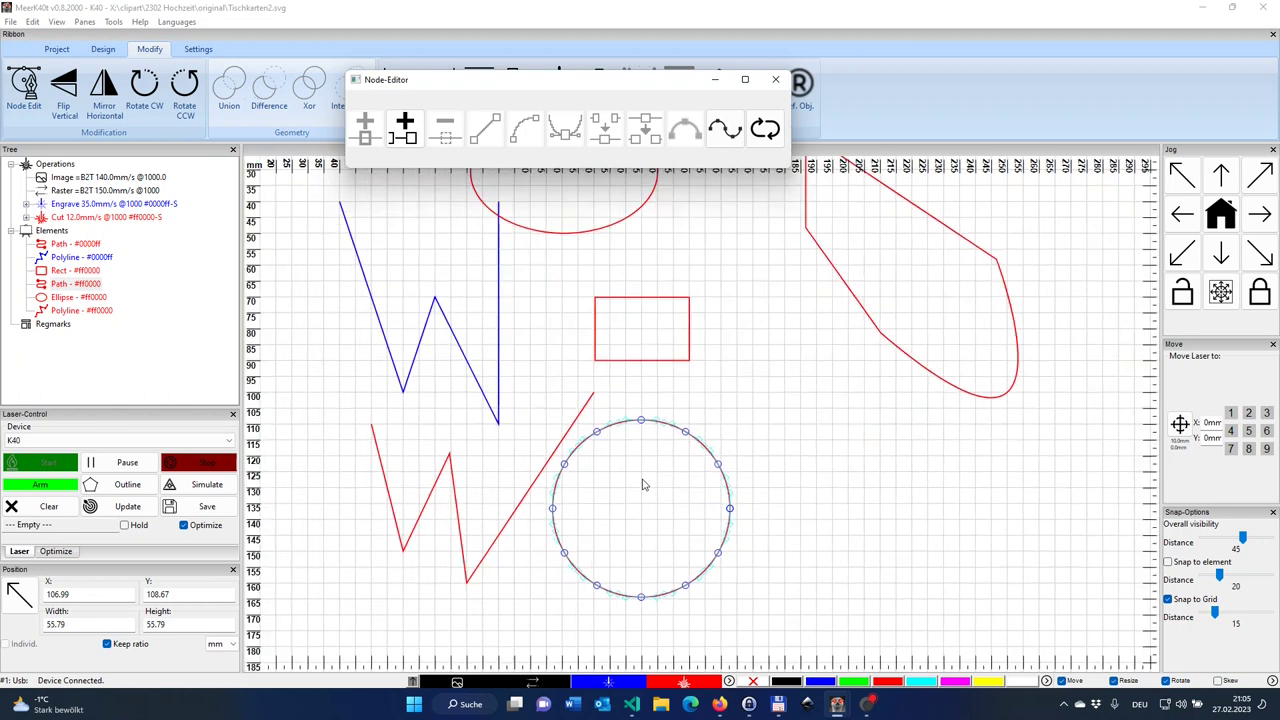
scroll(648, 493, "up", 1)
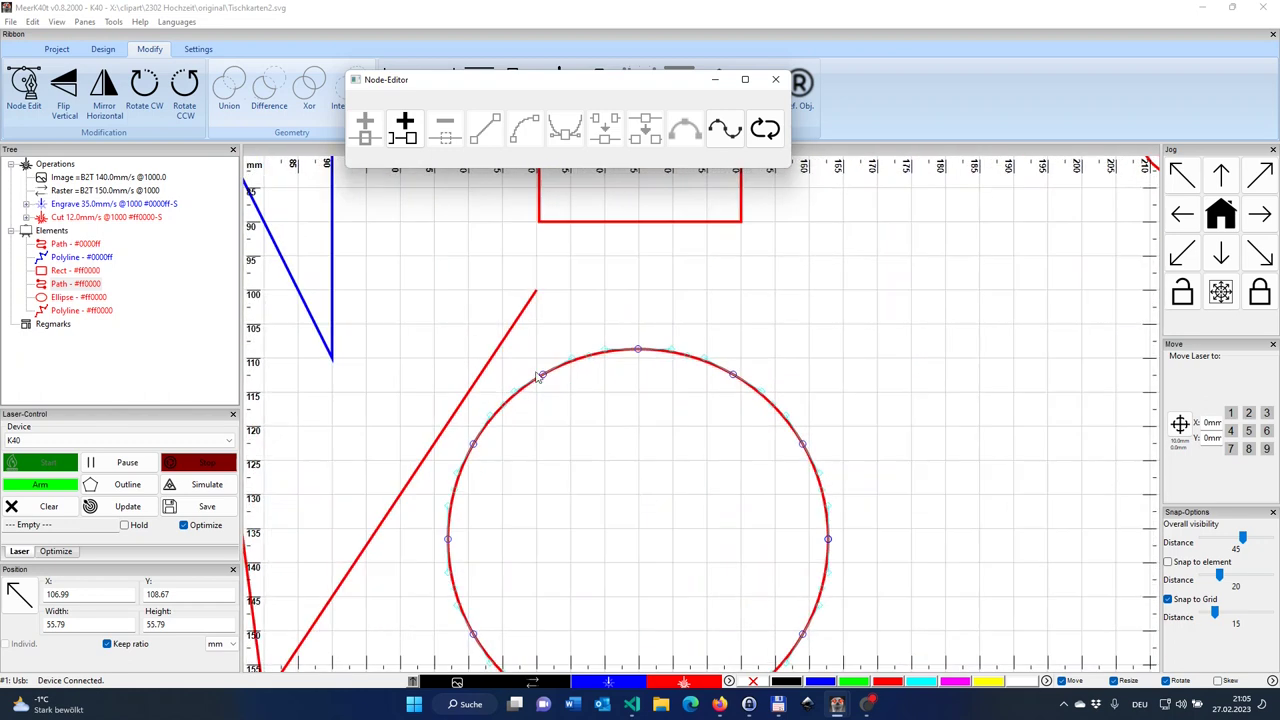
left_click(543, 378)
left_click_drag(543, 378, 569, 390)
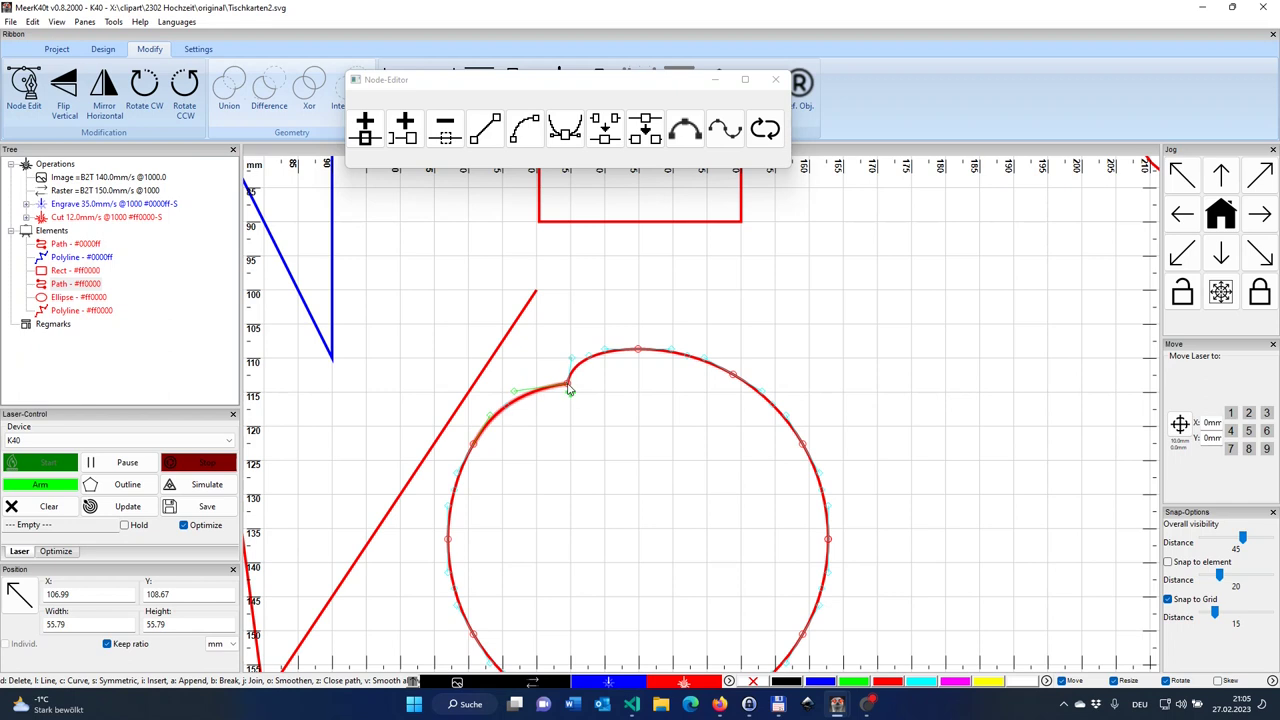
left_click_drag(638, 350, 647, 316)
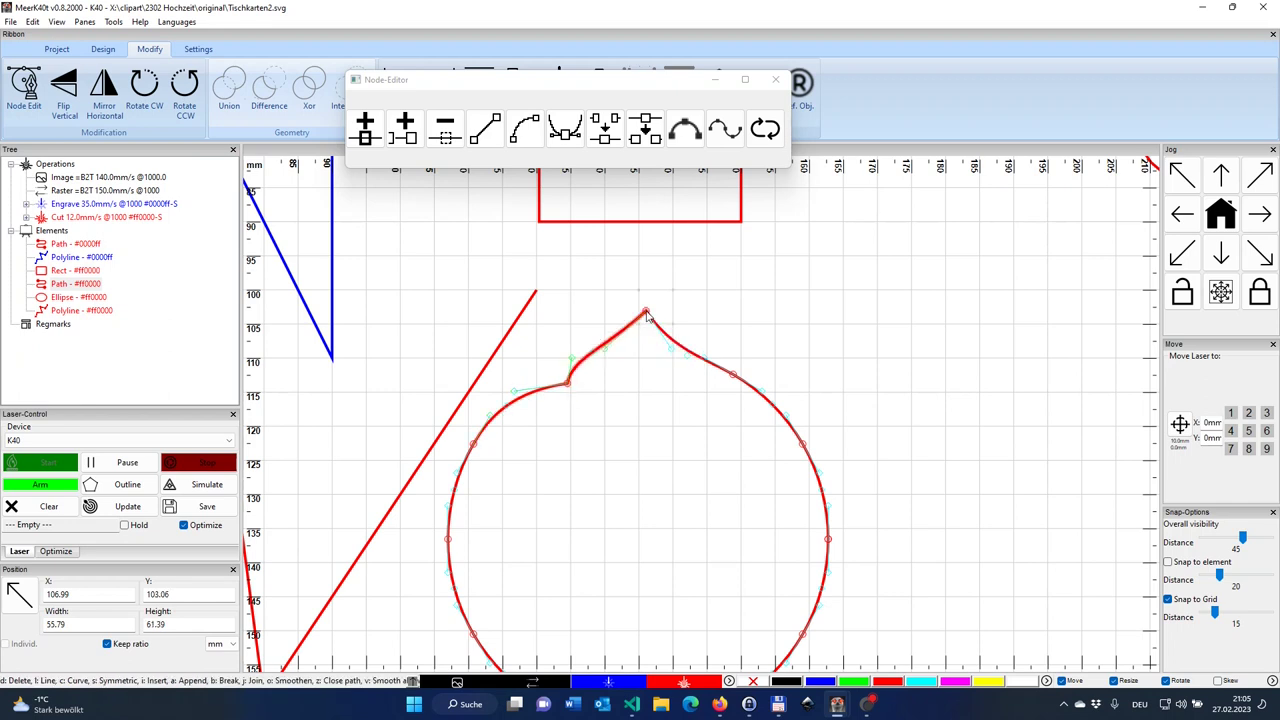
Raise the curves right of the peak, giving a 55.79 × 67.32 mm pear outline.
left_click(735, 377)
left_click_drag(752, 358, 768, 338)
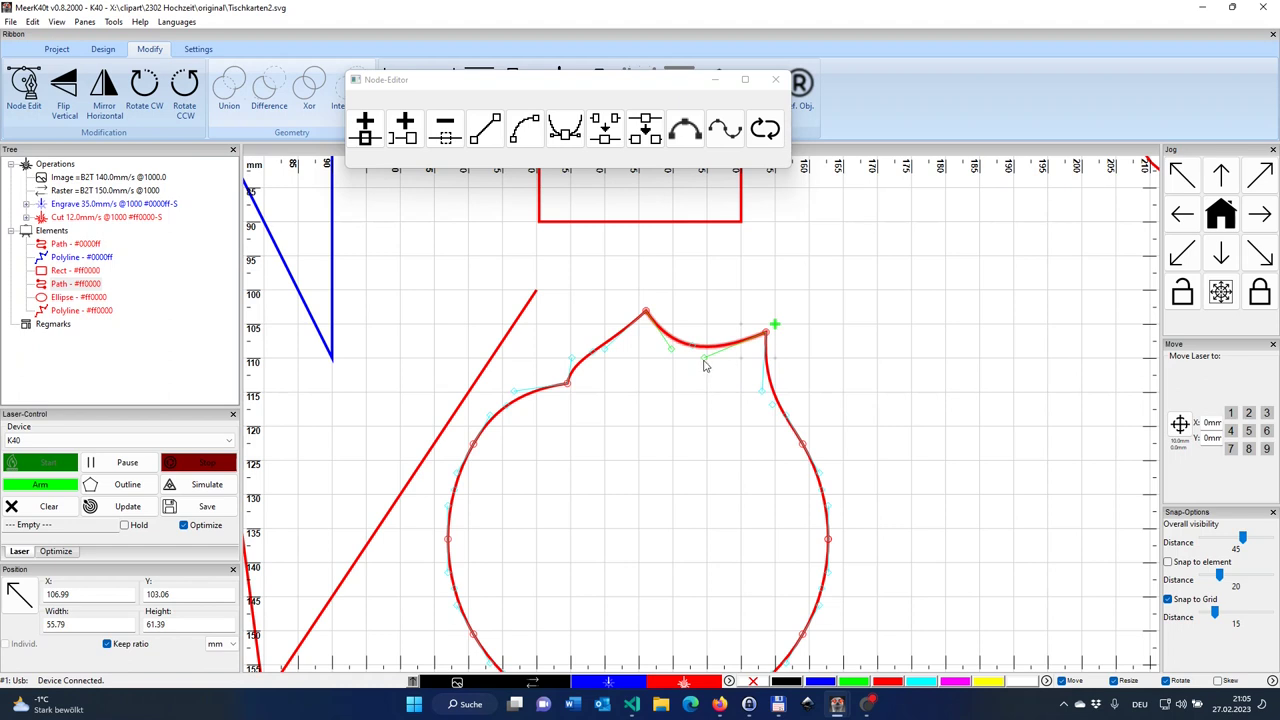
left_click_drag(706, 357, 722, 288)
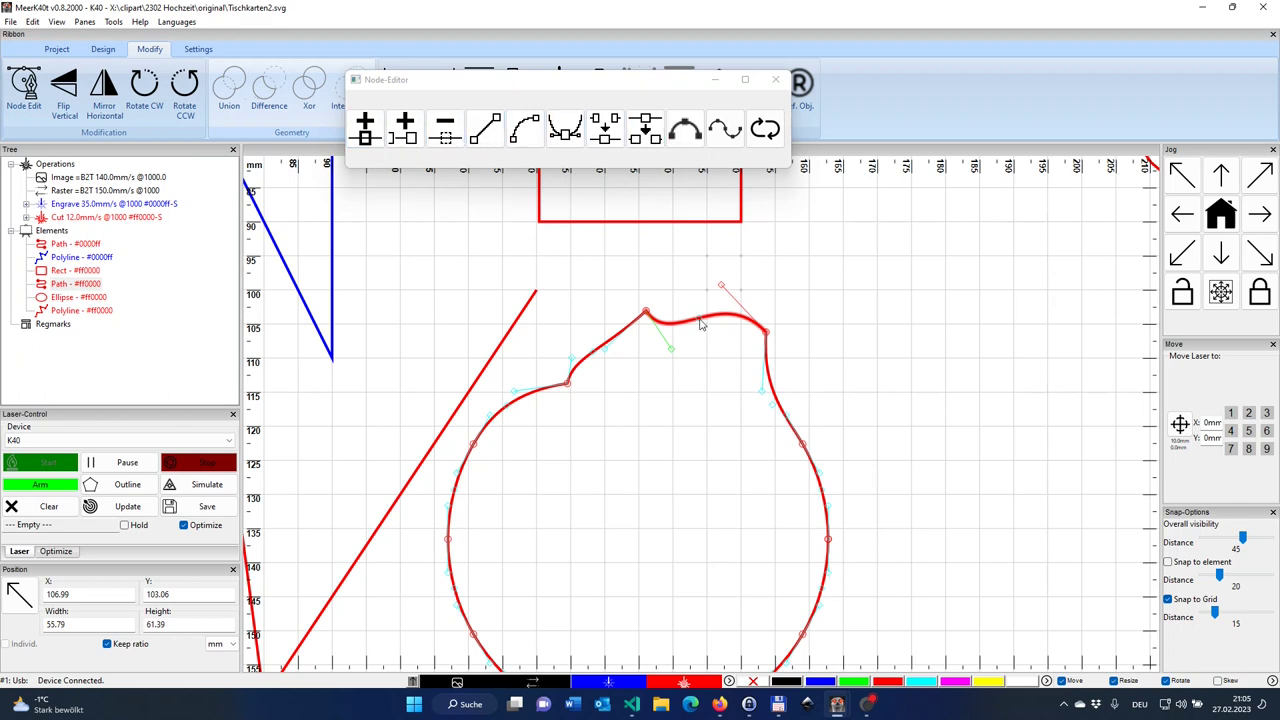
left_click_drag(708, 326, 702, 281)
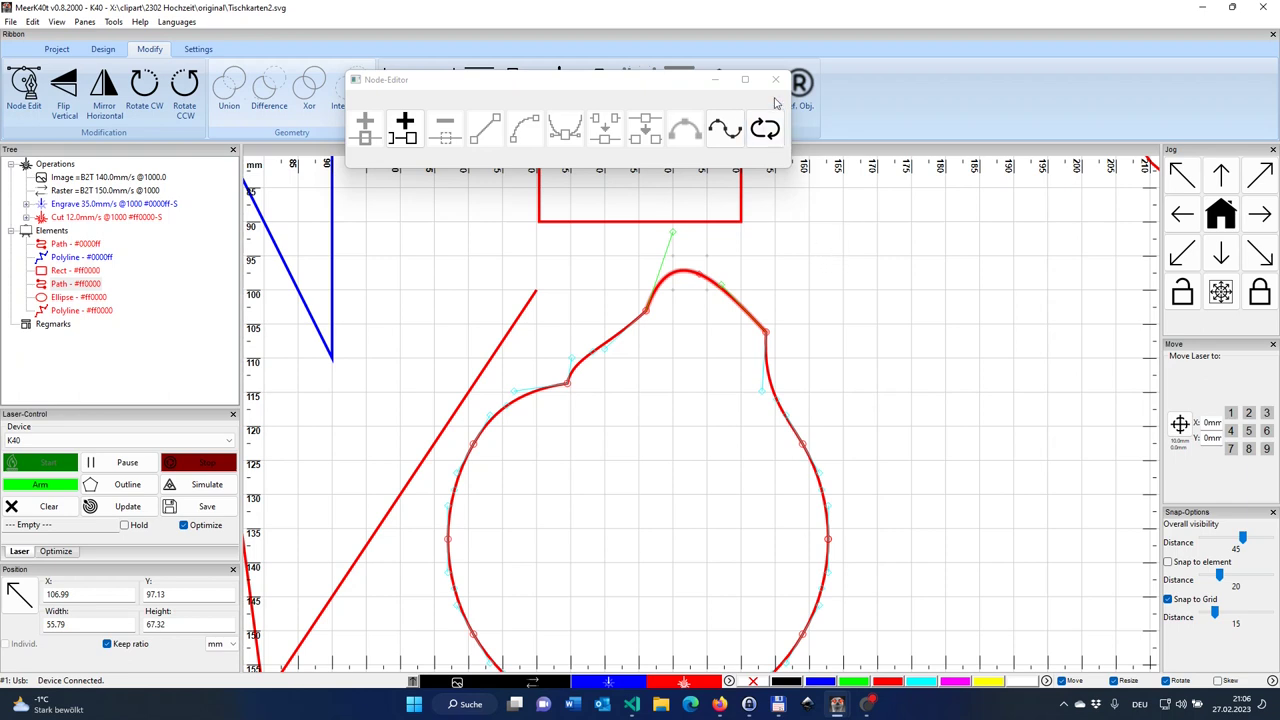
Leave node editing on the pear path and bring up the drawing and editing tools.
left_click(52, 50)
left_click(102, 49)
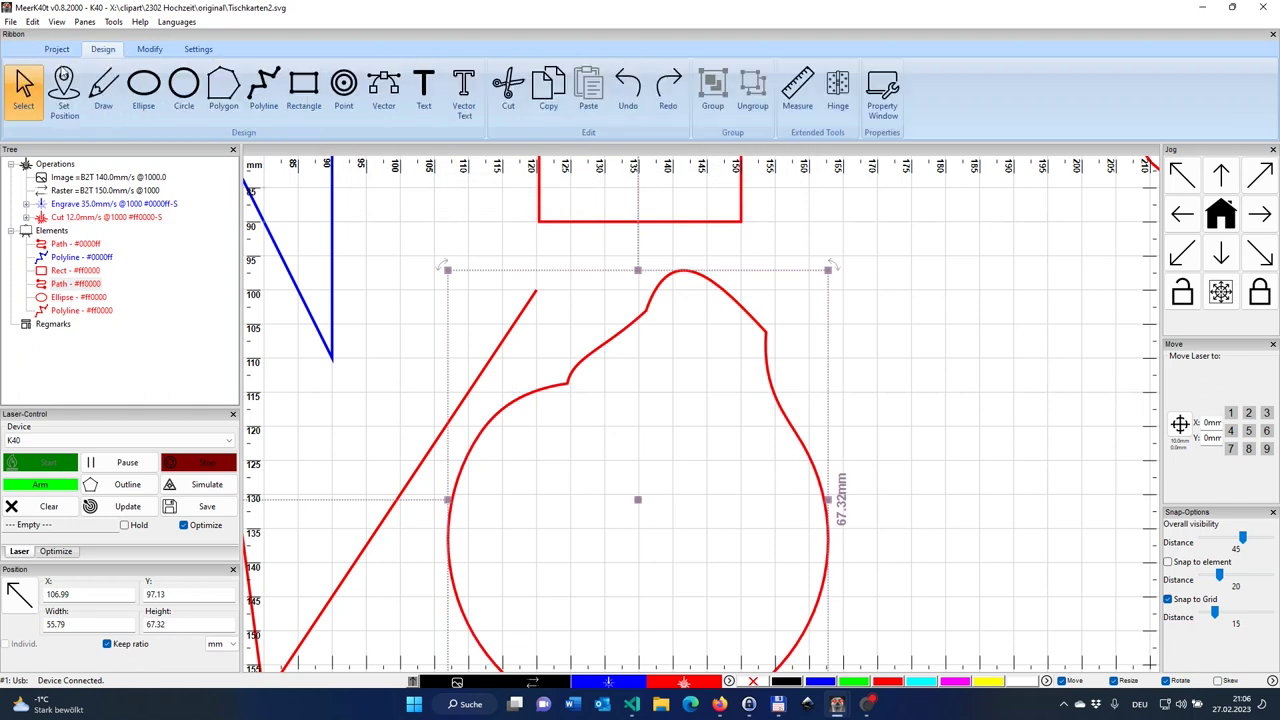
scroll(906, 320, "down", 5)
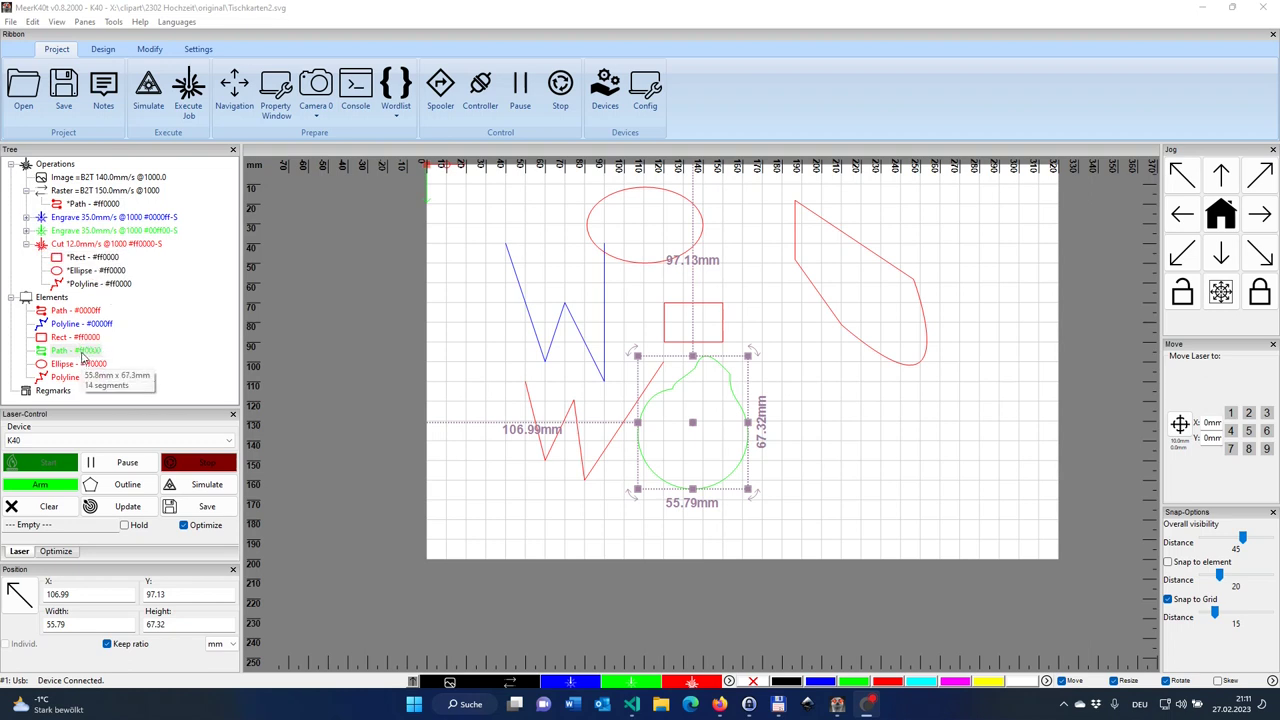
left_click_drag(108, 290, 30, 233)
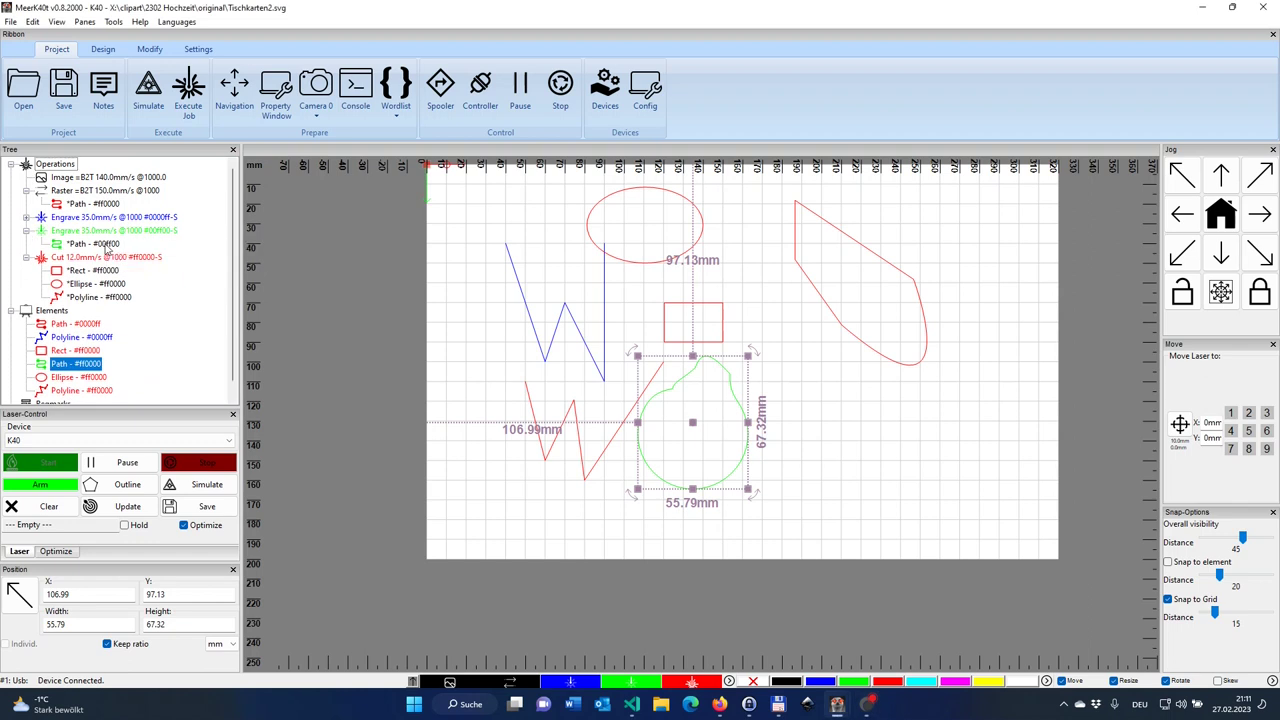
left_click(95, 244)
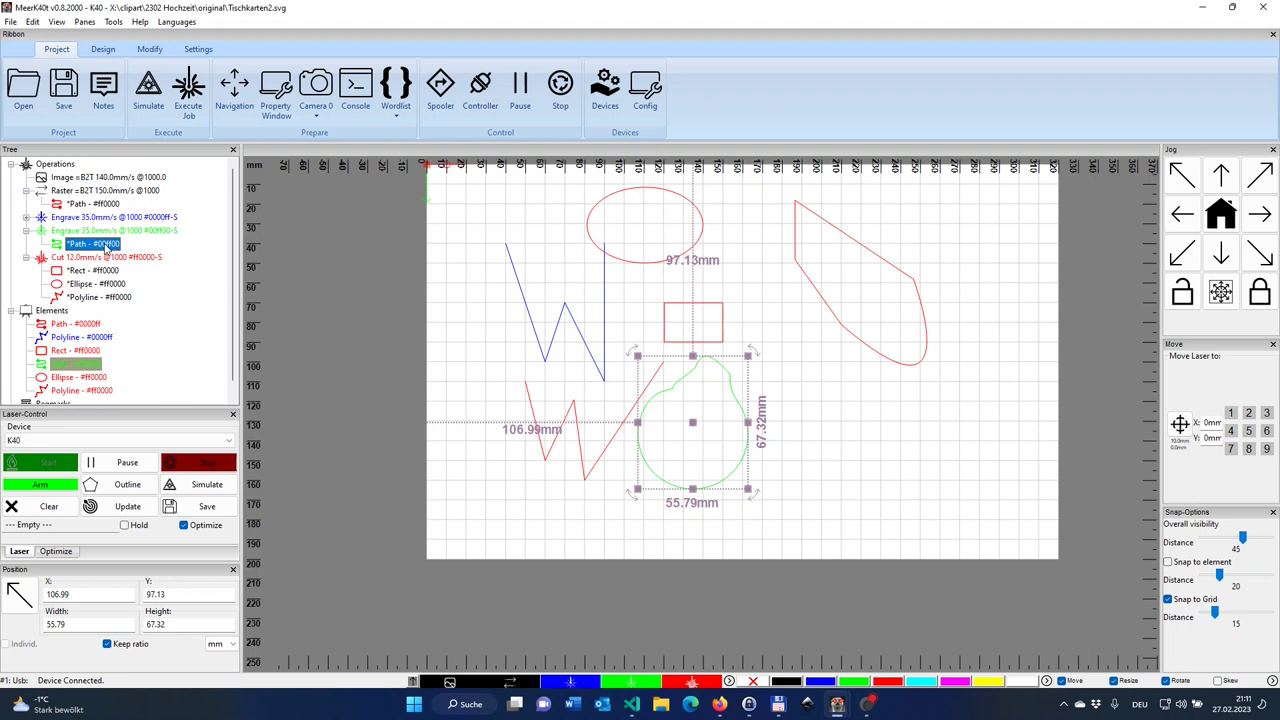
right_click(104, 247)
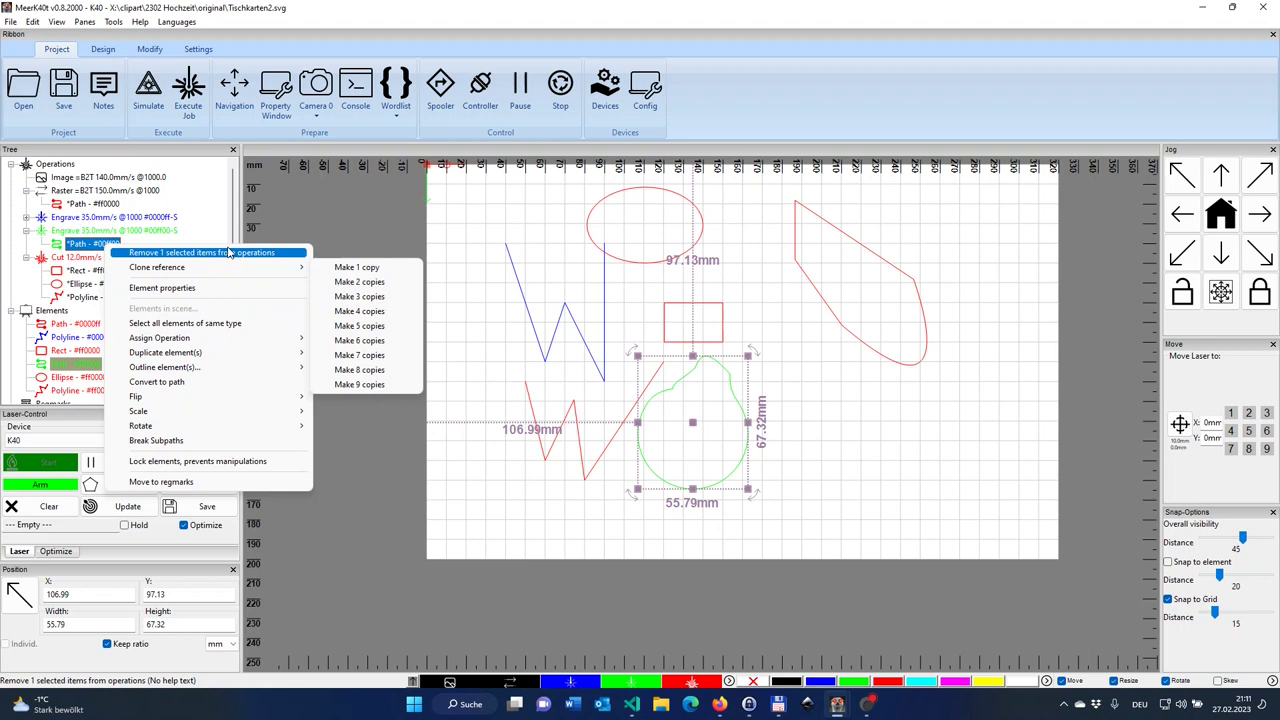
left_click(229, 253)
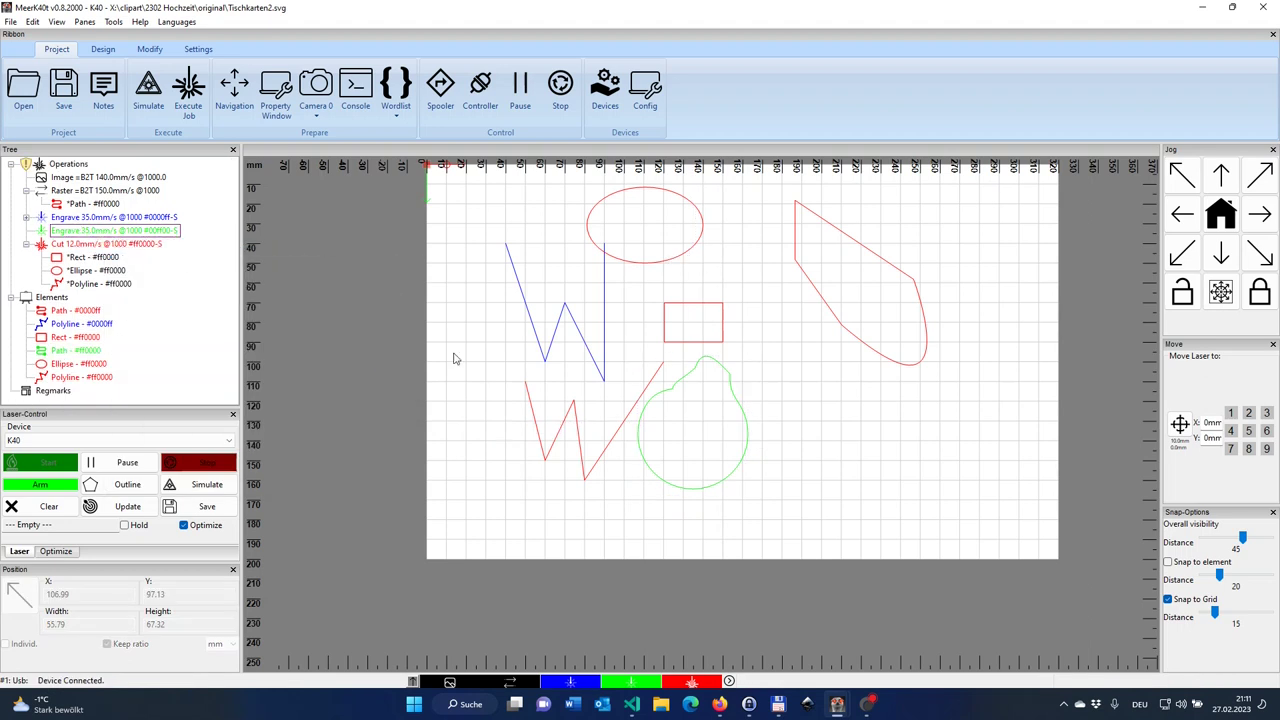
left_click(727, 447)
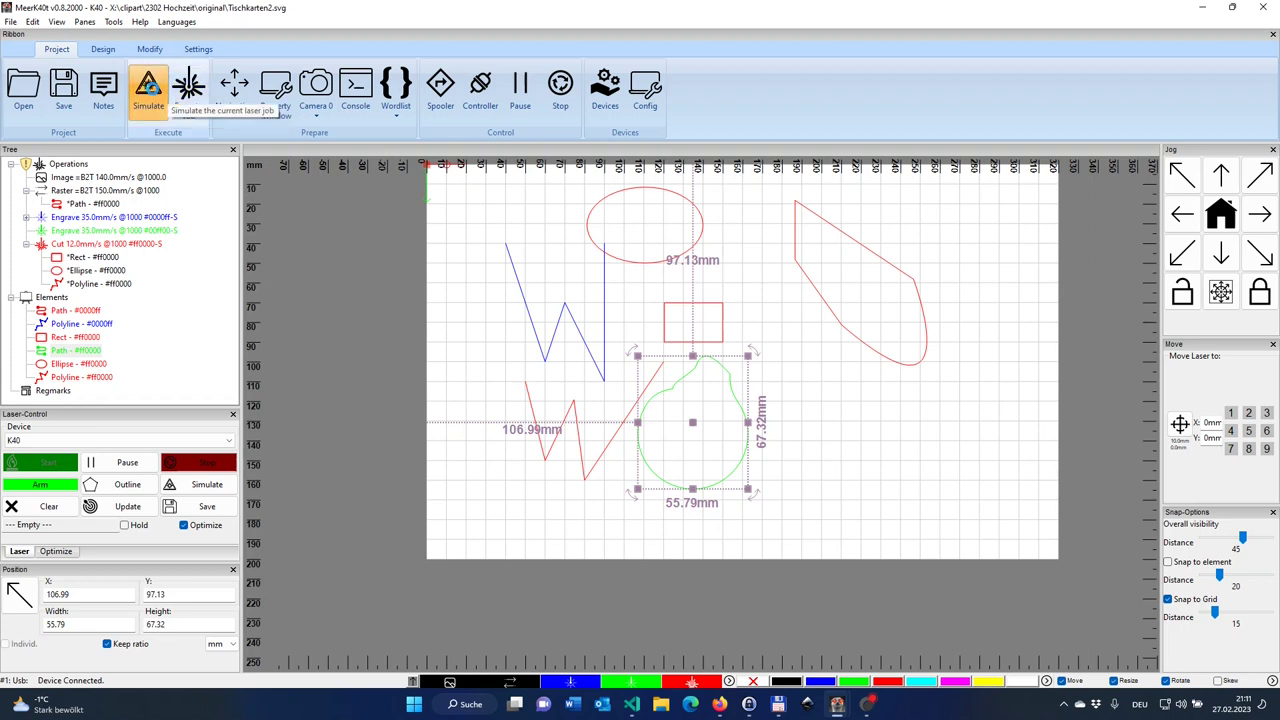
left_click(148, 88)
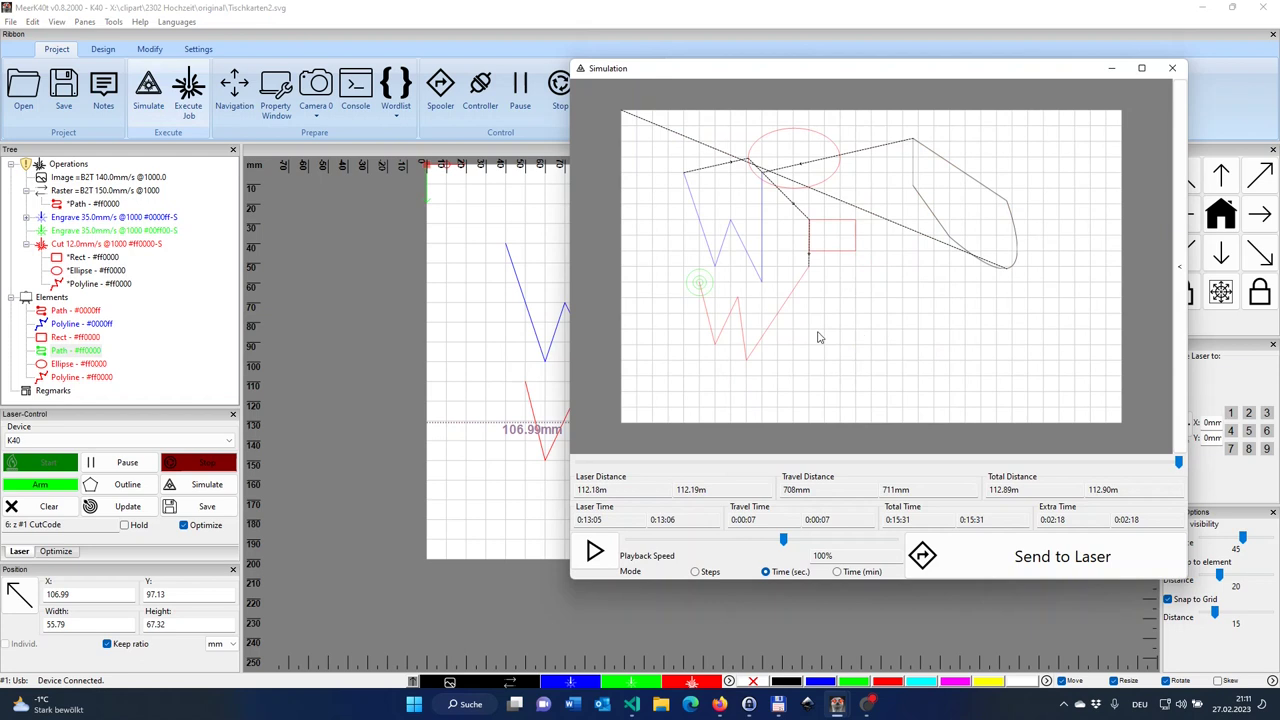
left_click(1175, 69)
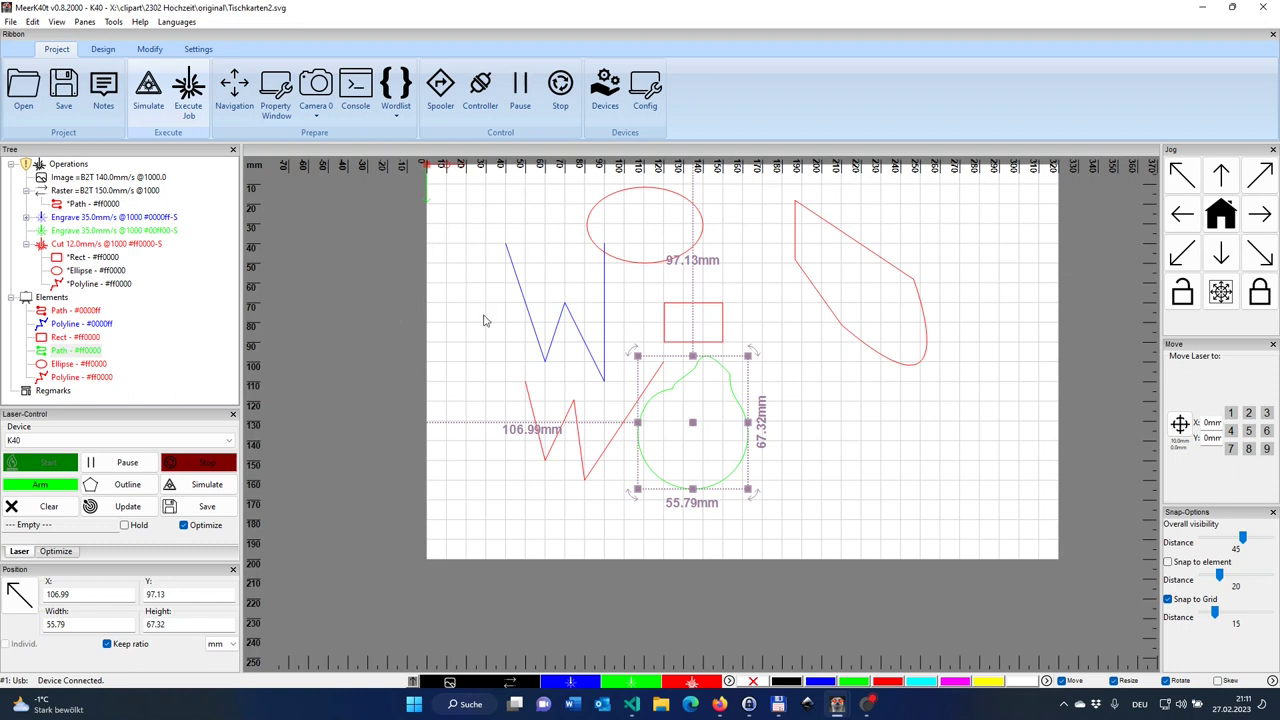
Deselect the pear, run 'Select unassigned elements' on Operations, and refocus the MeerK40t window.
left_click(484, 320)
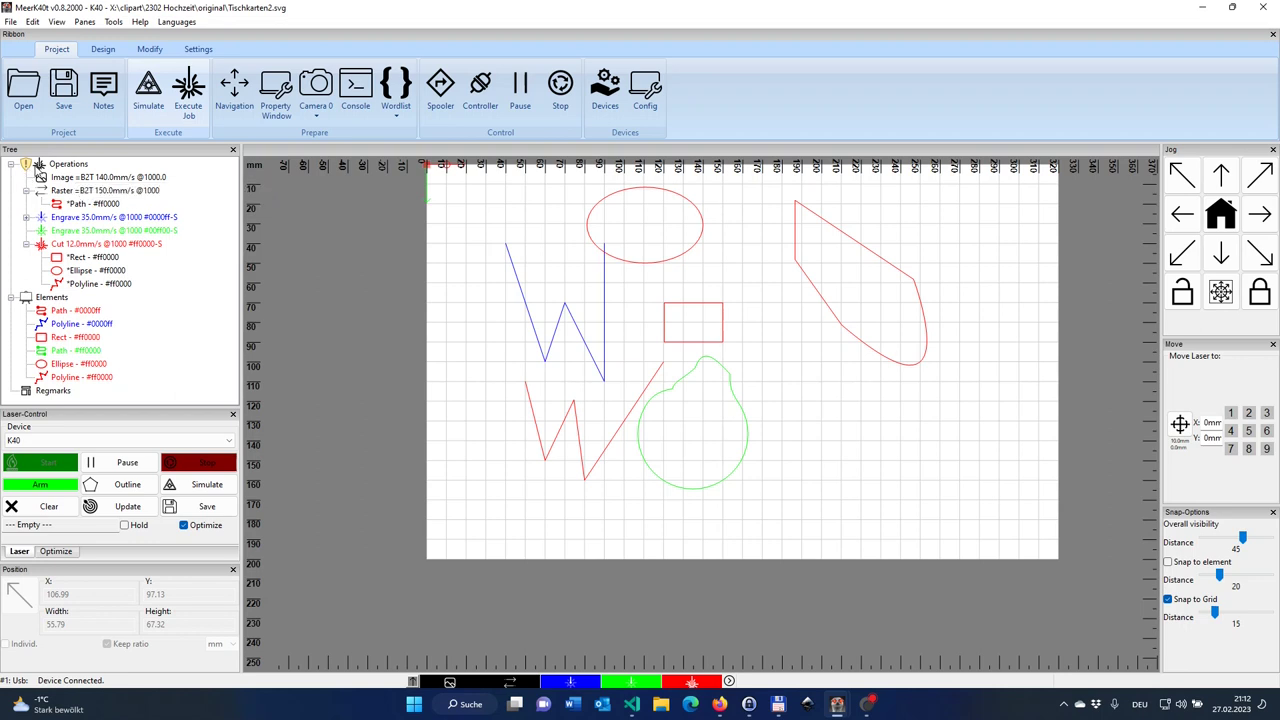
left_click(57, 166)
right_click(57, 167)
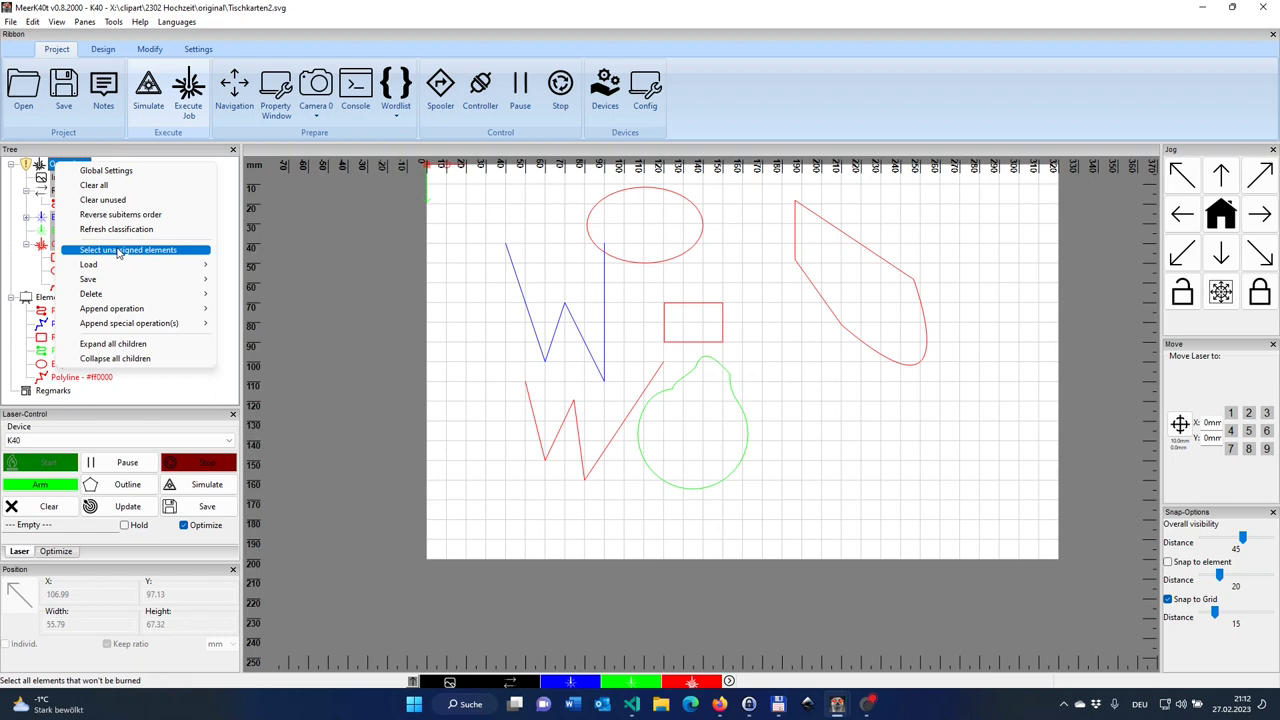
left_click(118, 251)
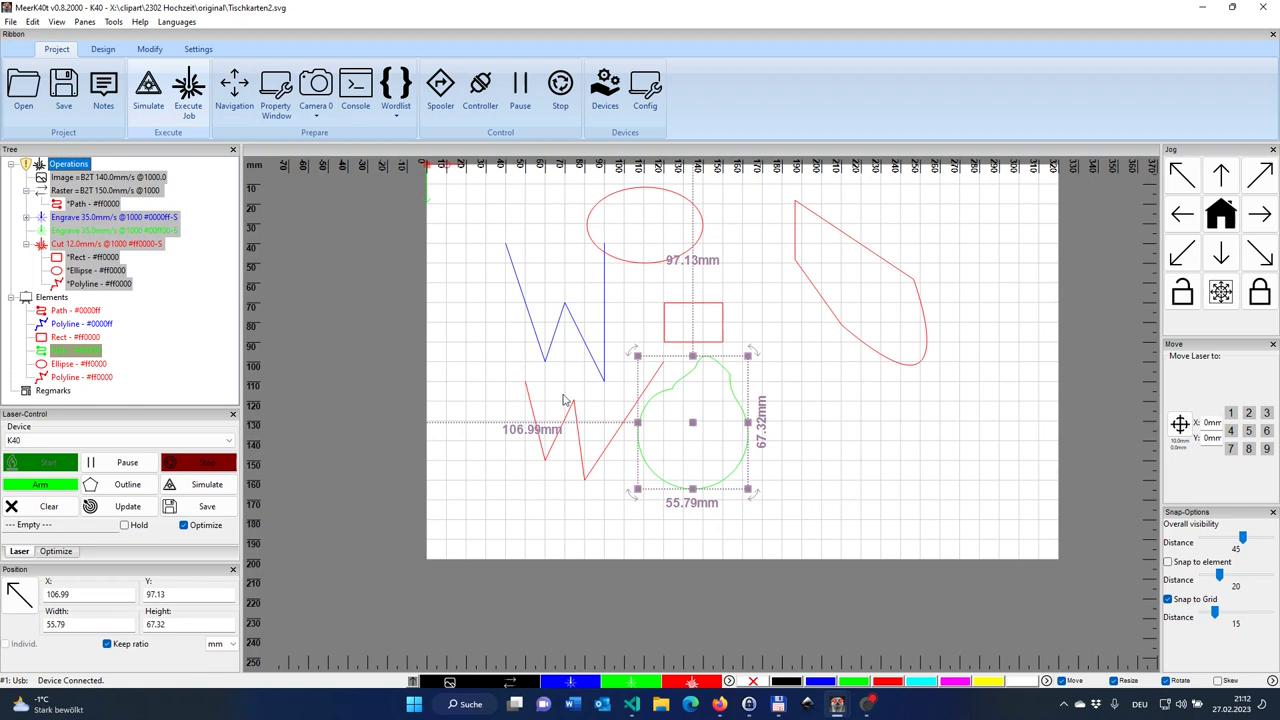
mouse_move(838, 703)
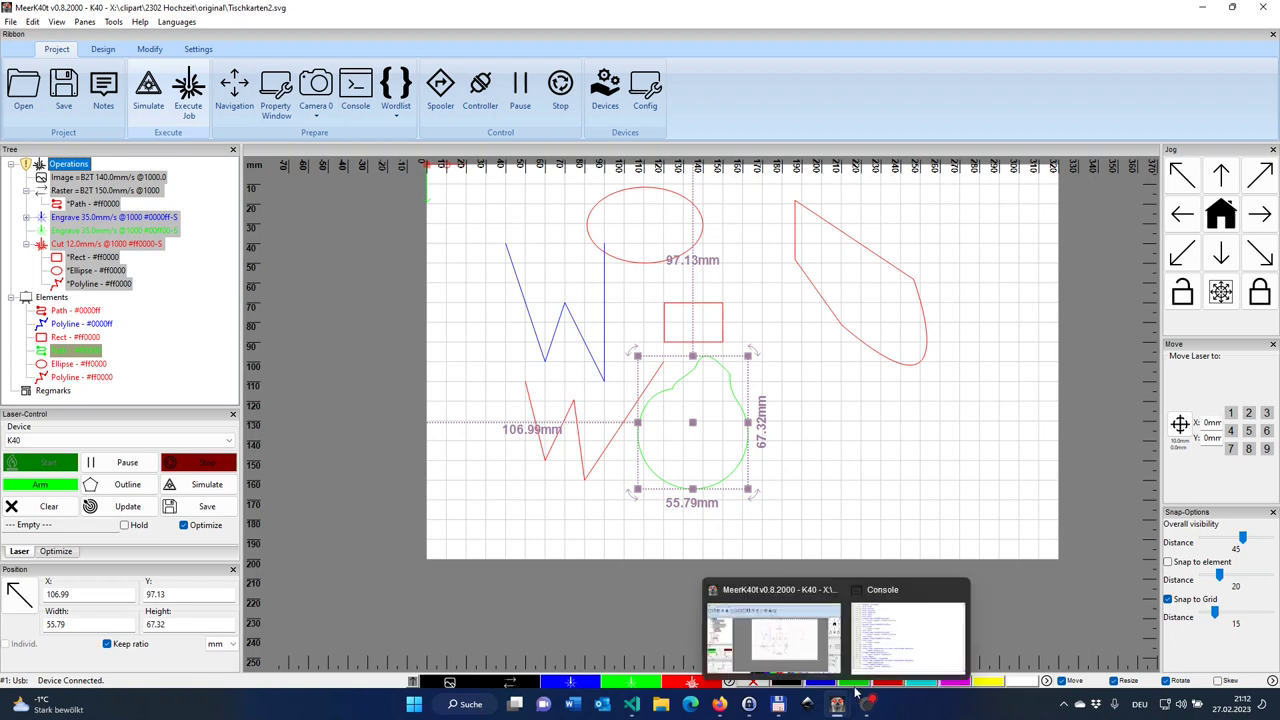
left_click(735, 662)
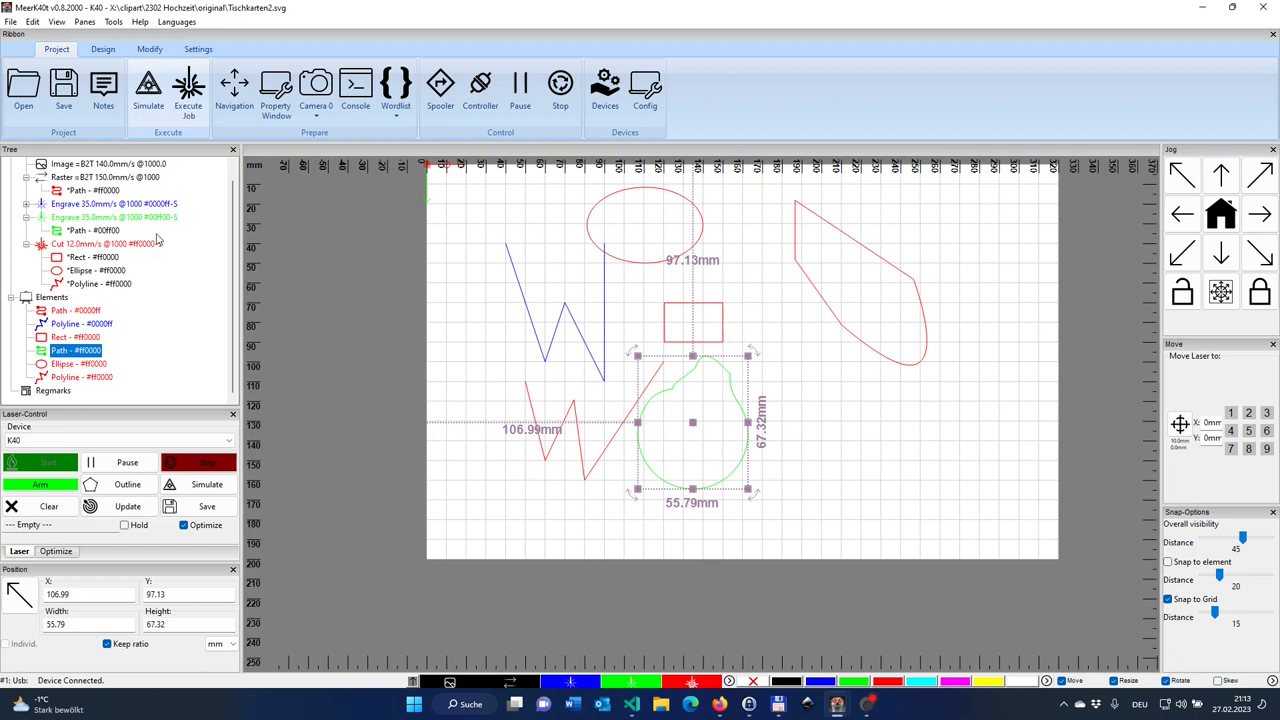
Disable the 12 mm/s Cut operation so its red rectangle, ellipse and zigzag disappear.
left_click(97, 205)
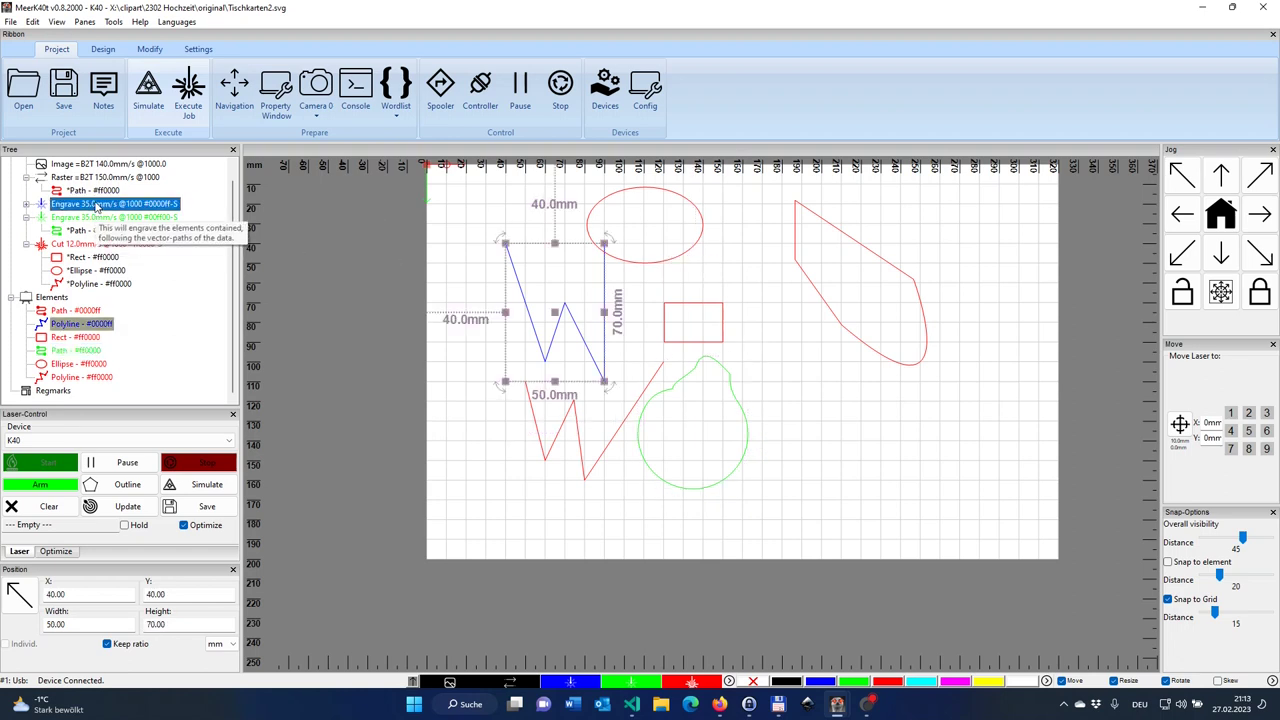
right_click(97, 206)
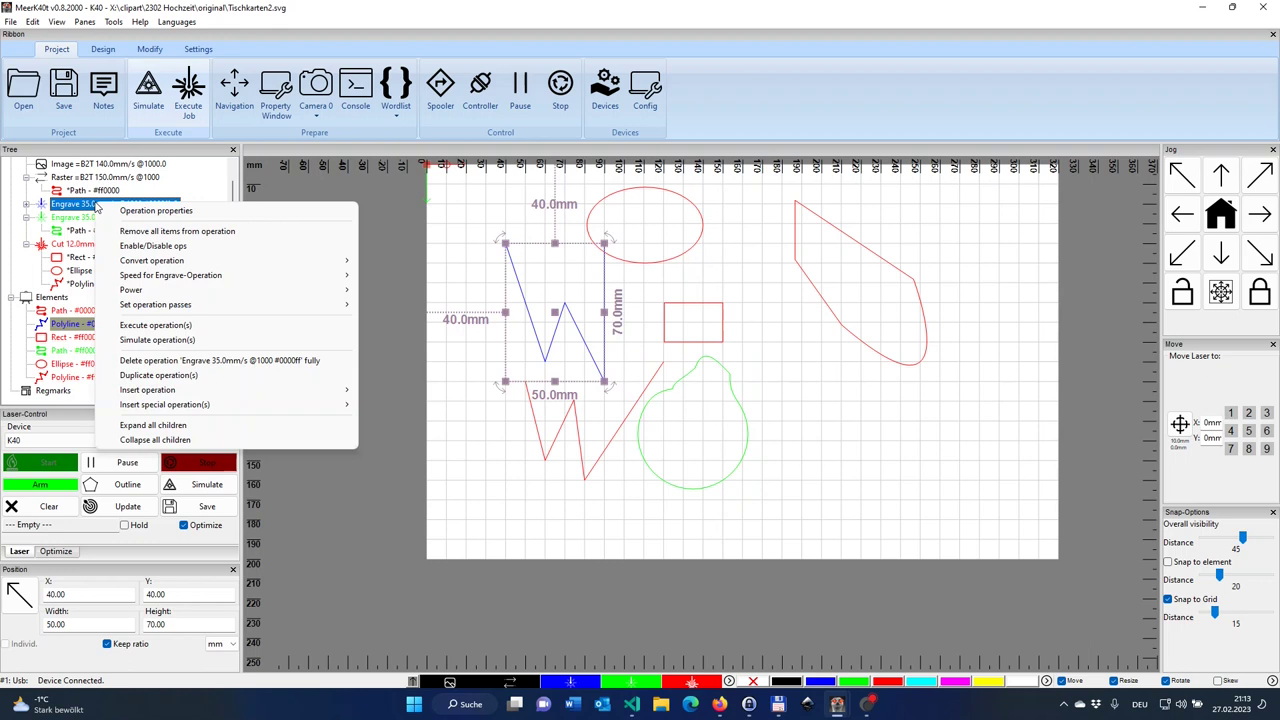
left_click(70, 247)
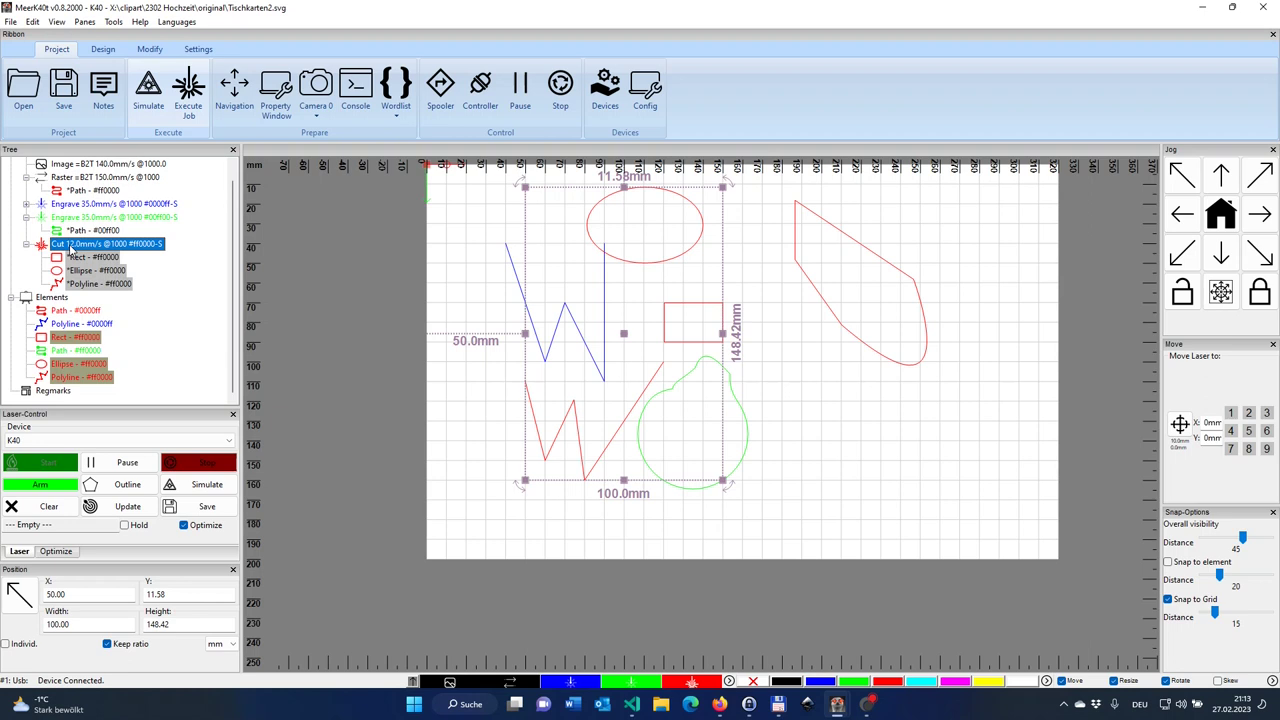
right_click(70, 248)
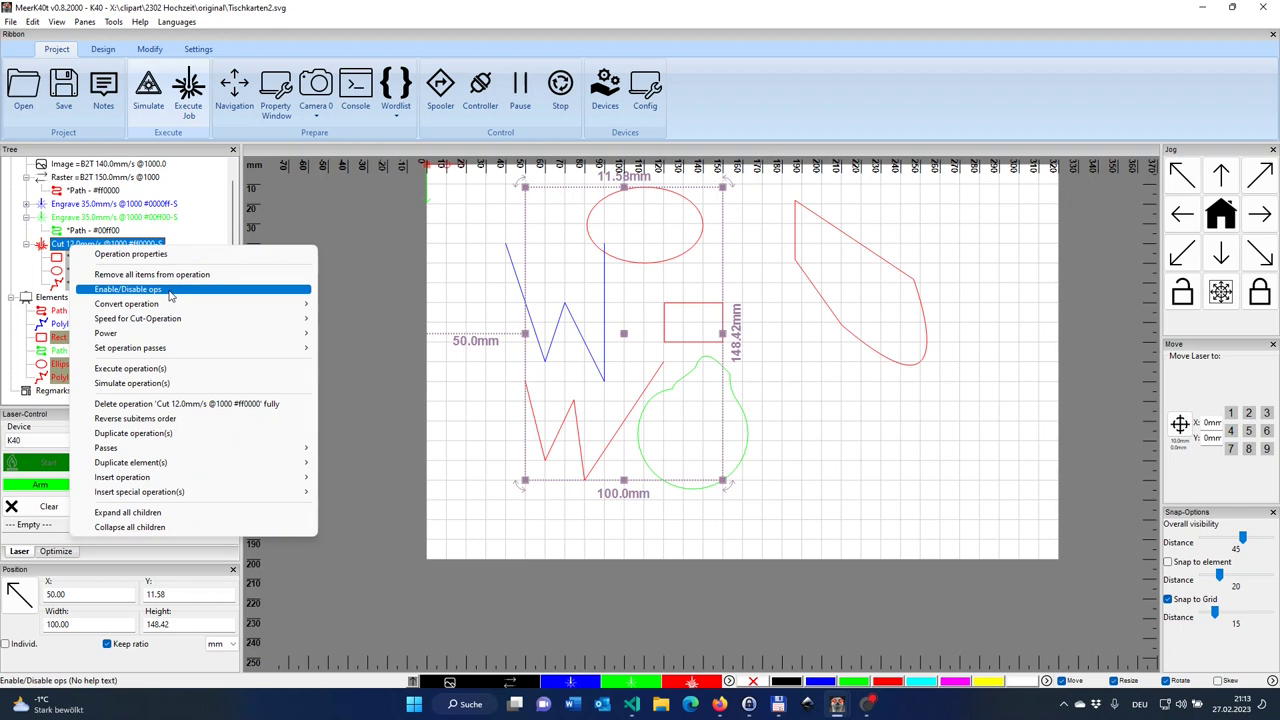
left_click(170, 295)
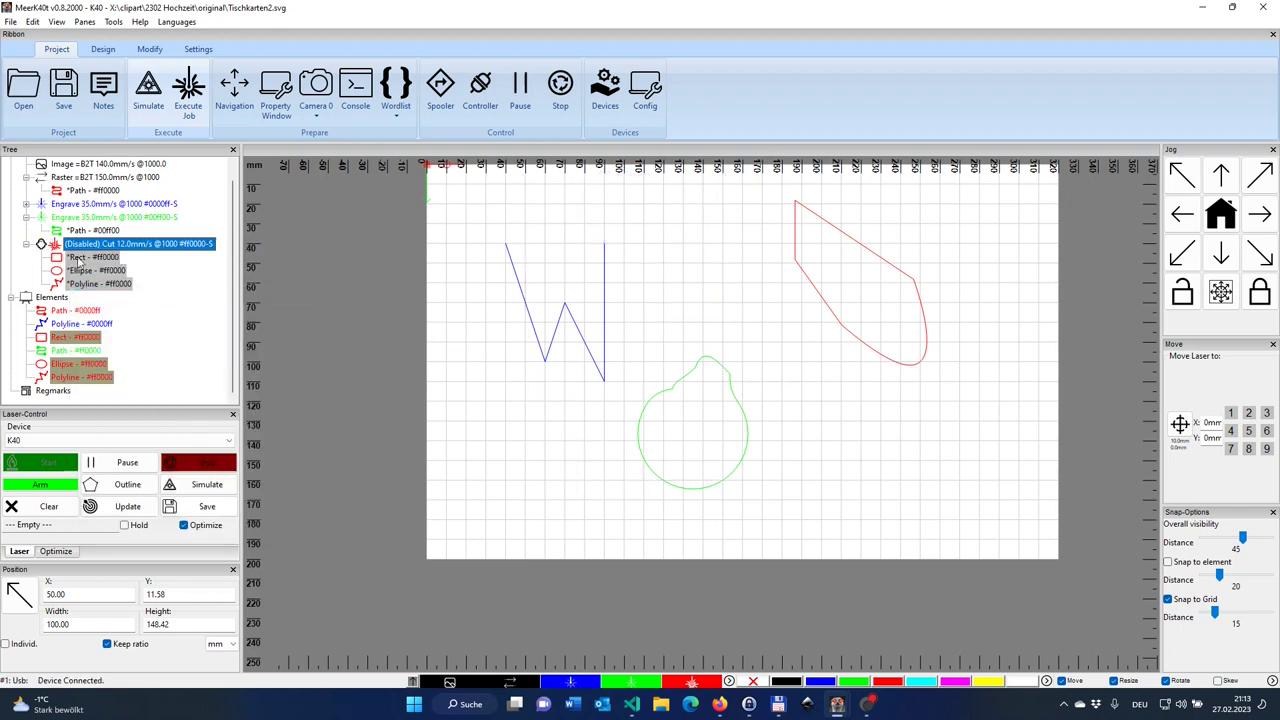
Tick Visible in the disabled Cut operation's properties to show its red shapes again.
double_click(145, 246)
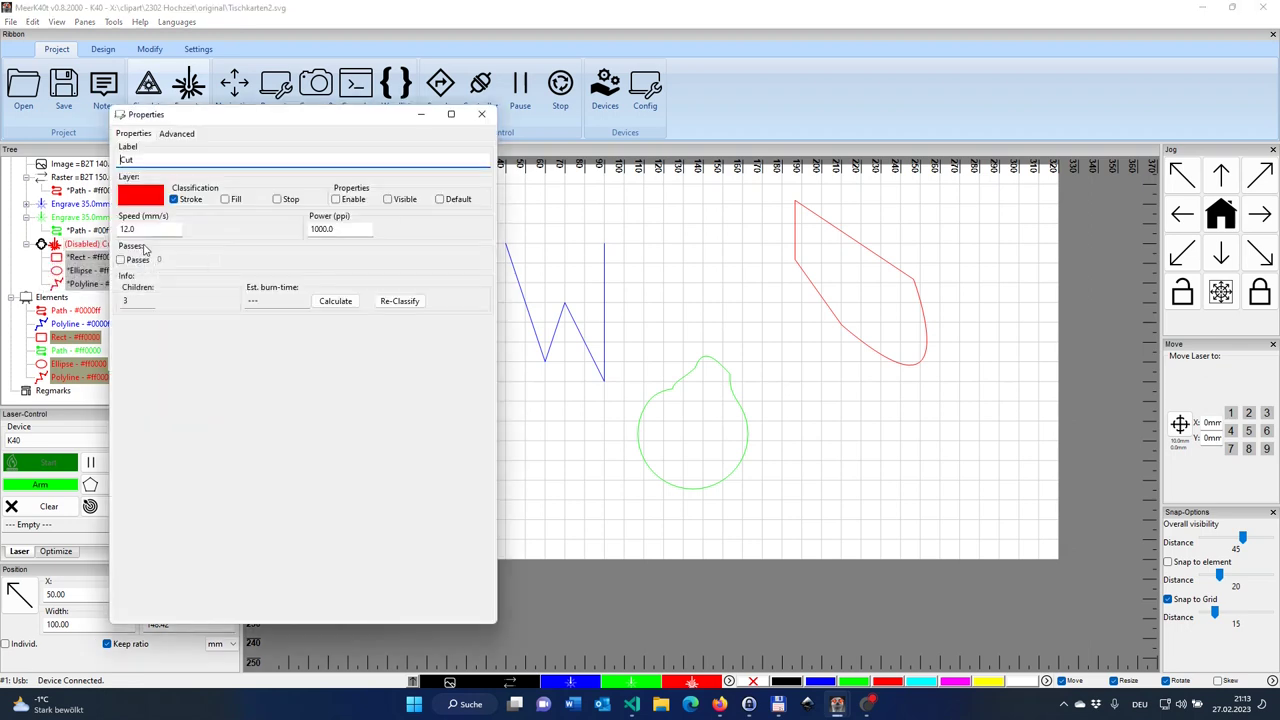
left_click(403, 202)
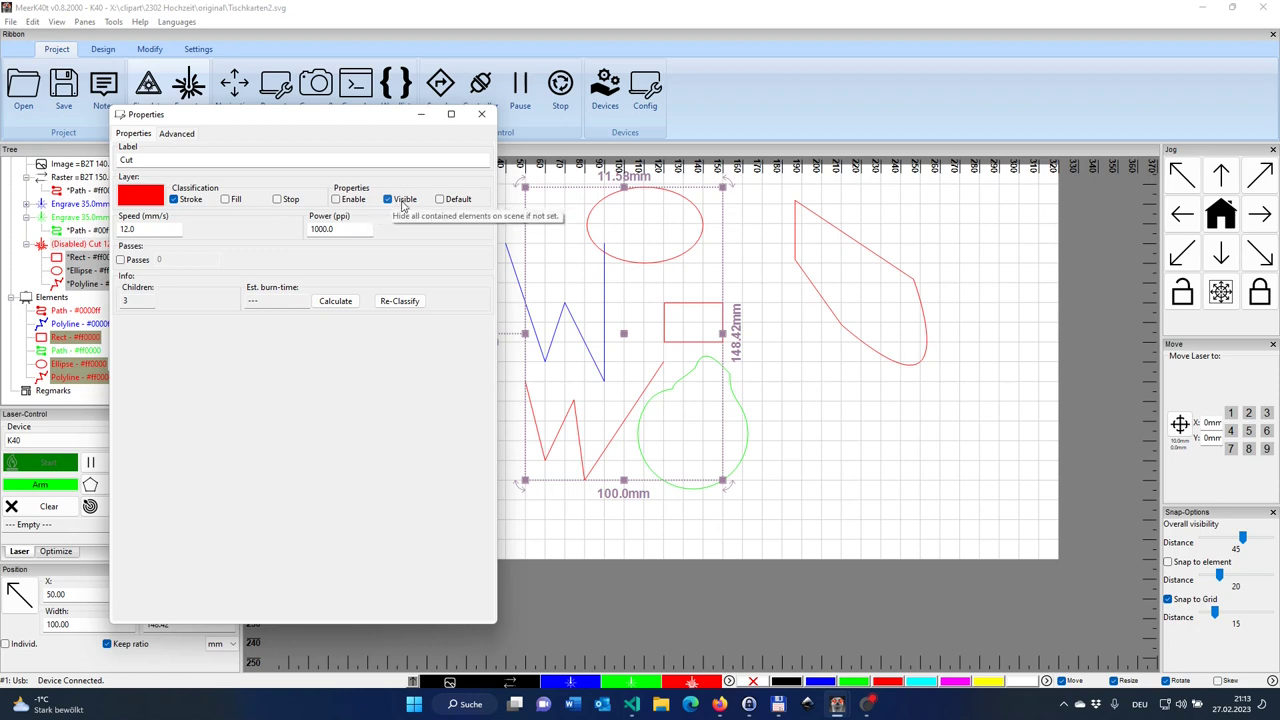
left_click(403, 205)
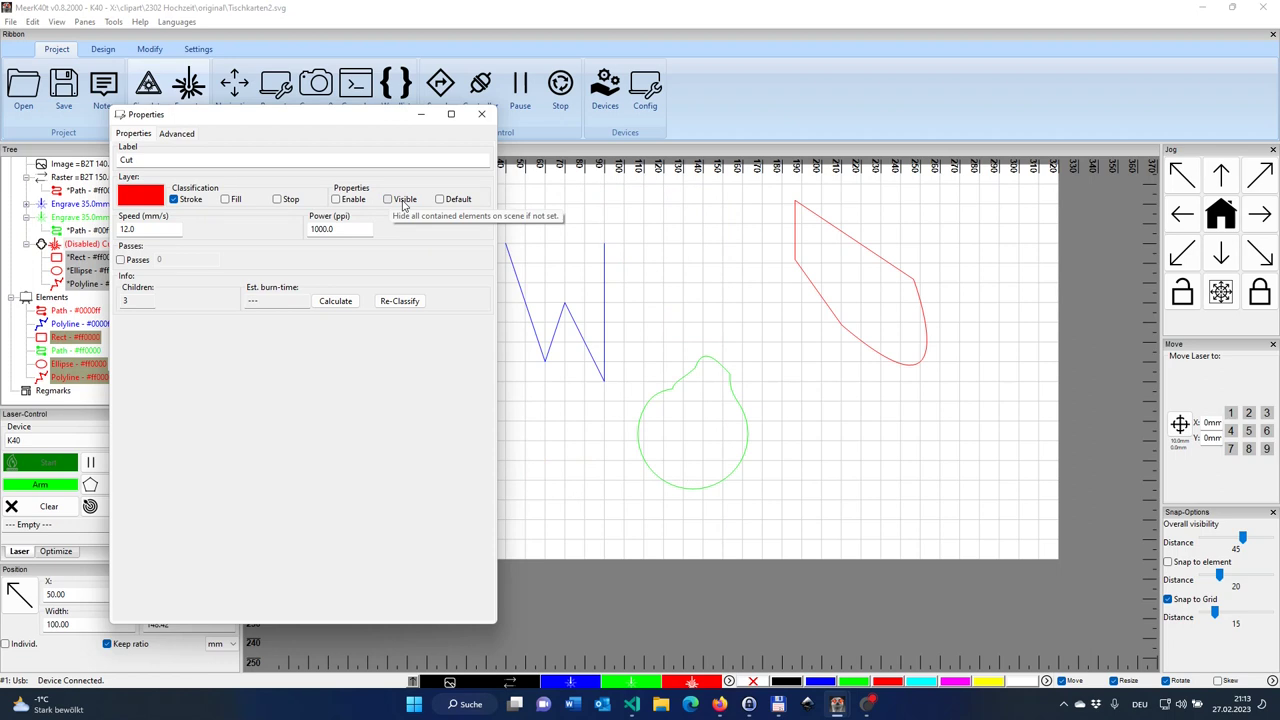
left_click(403, 205)
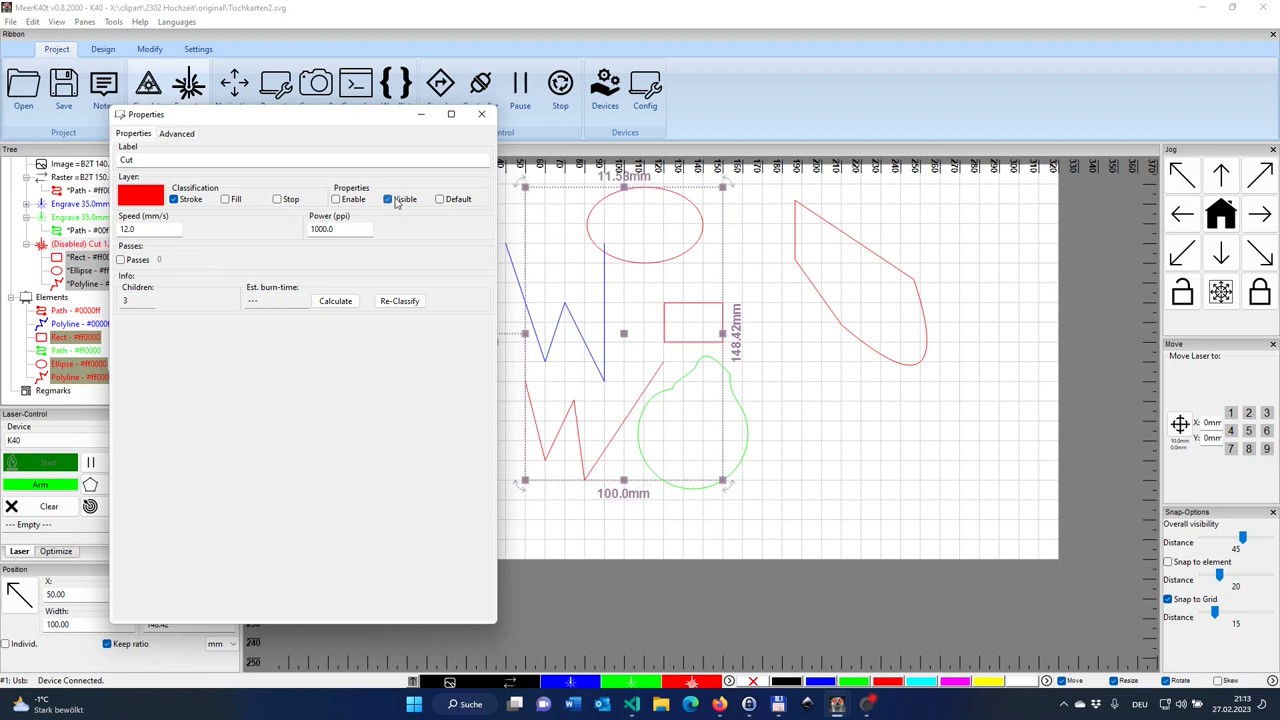
left_click(480, 115)
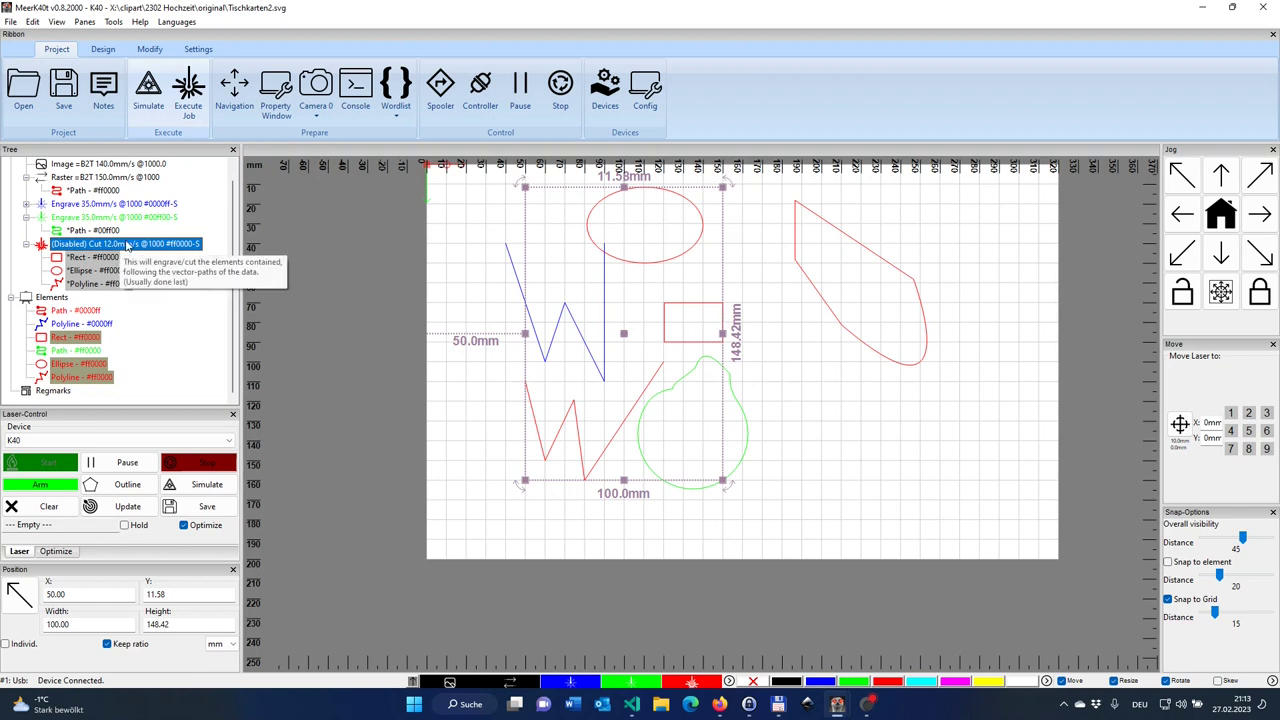
right_click(127, 246)
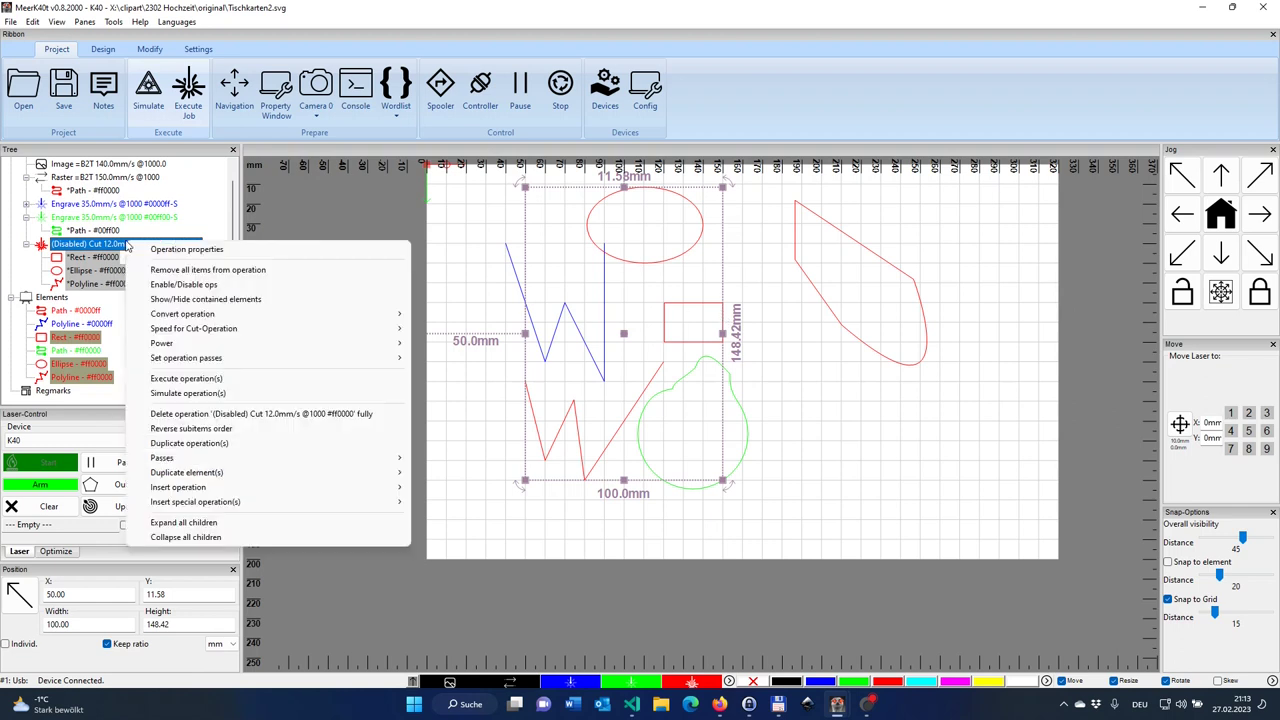
left_click(200, 300)
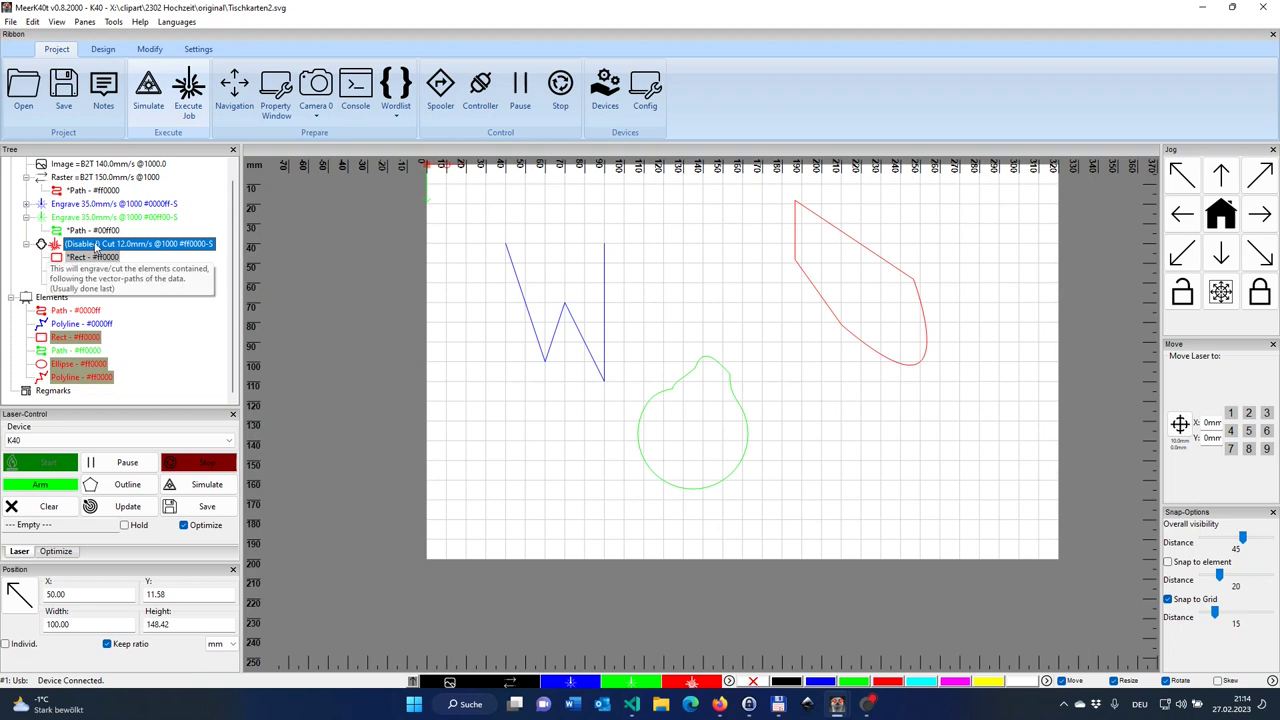
right_click(95, 246)
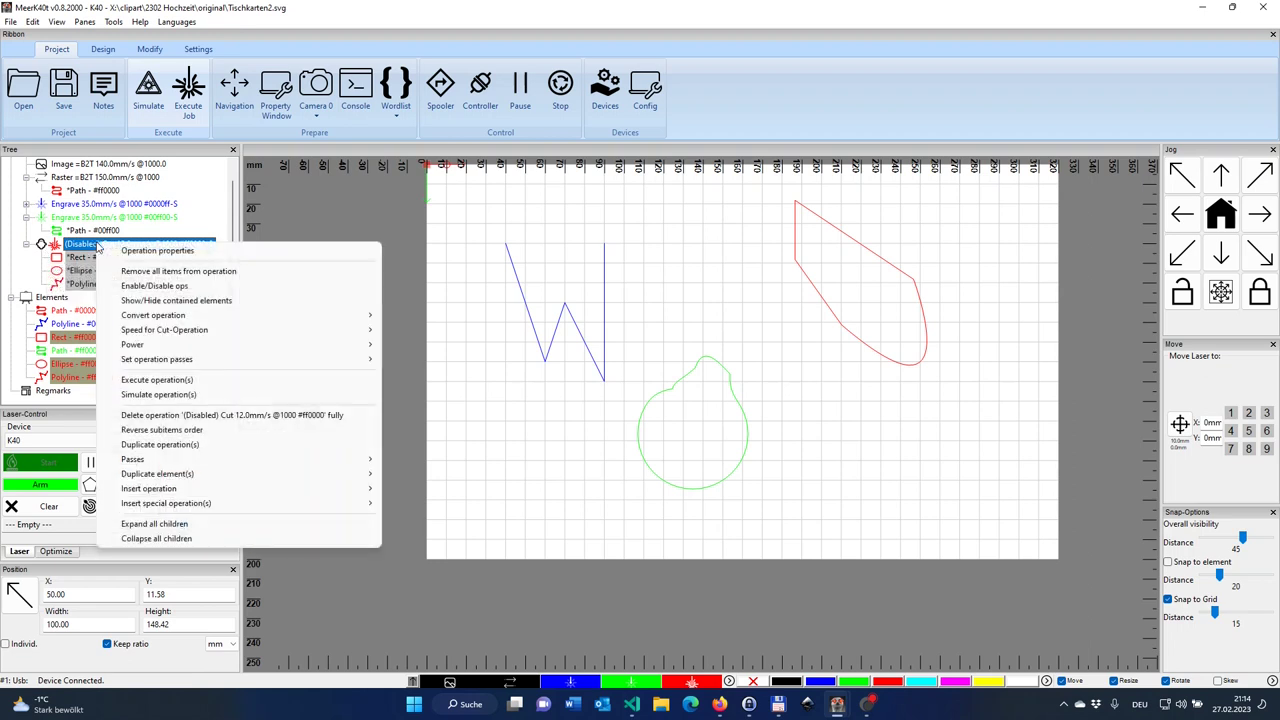
left_click(198, 302)
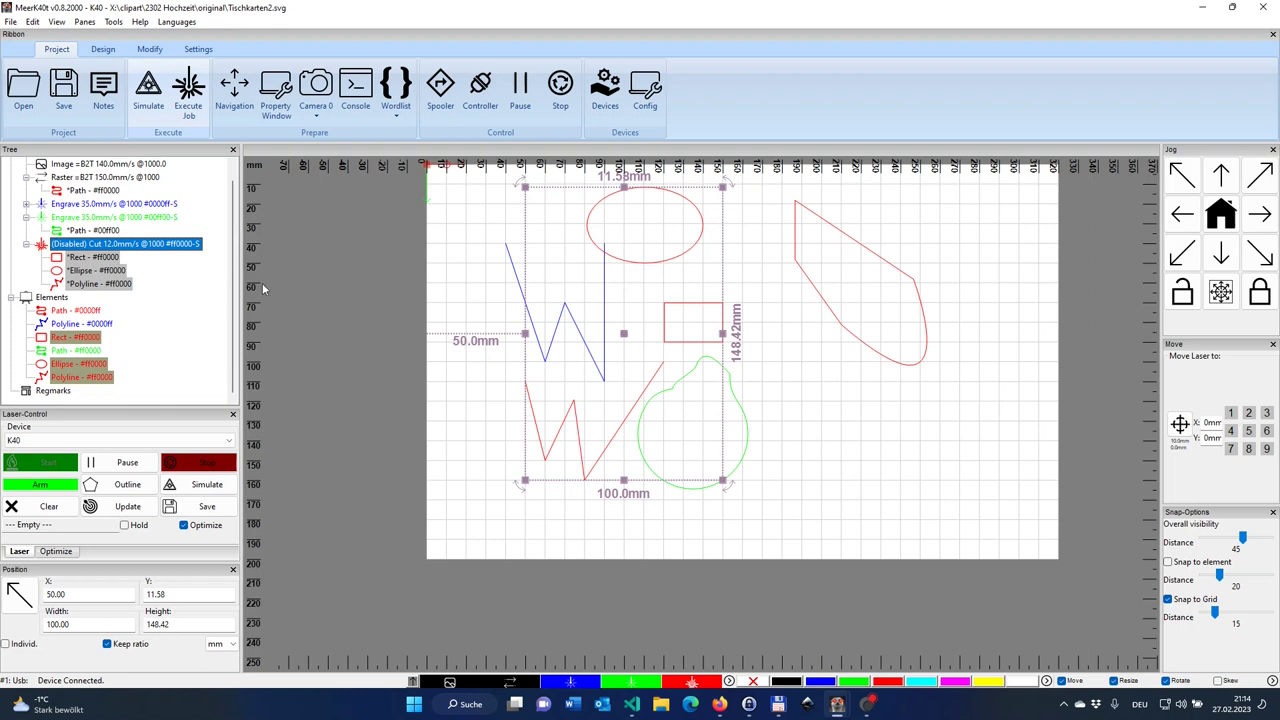
Set the 150 mm/s, 500 DPI Raster operation's directional raster to Unidirectional.
double_click(99, 188)
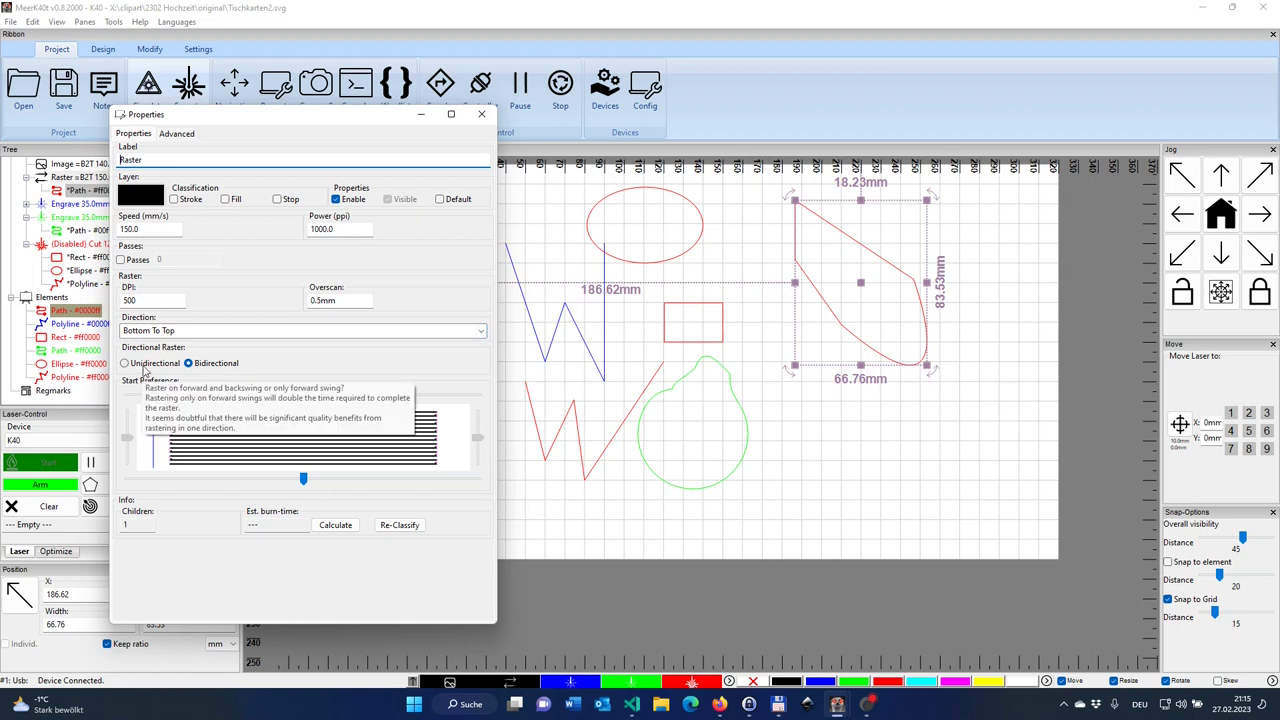
left_click(144, 366)
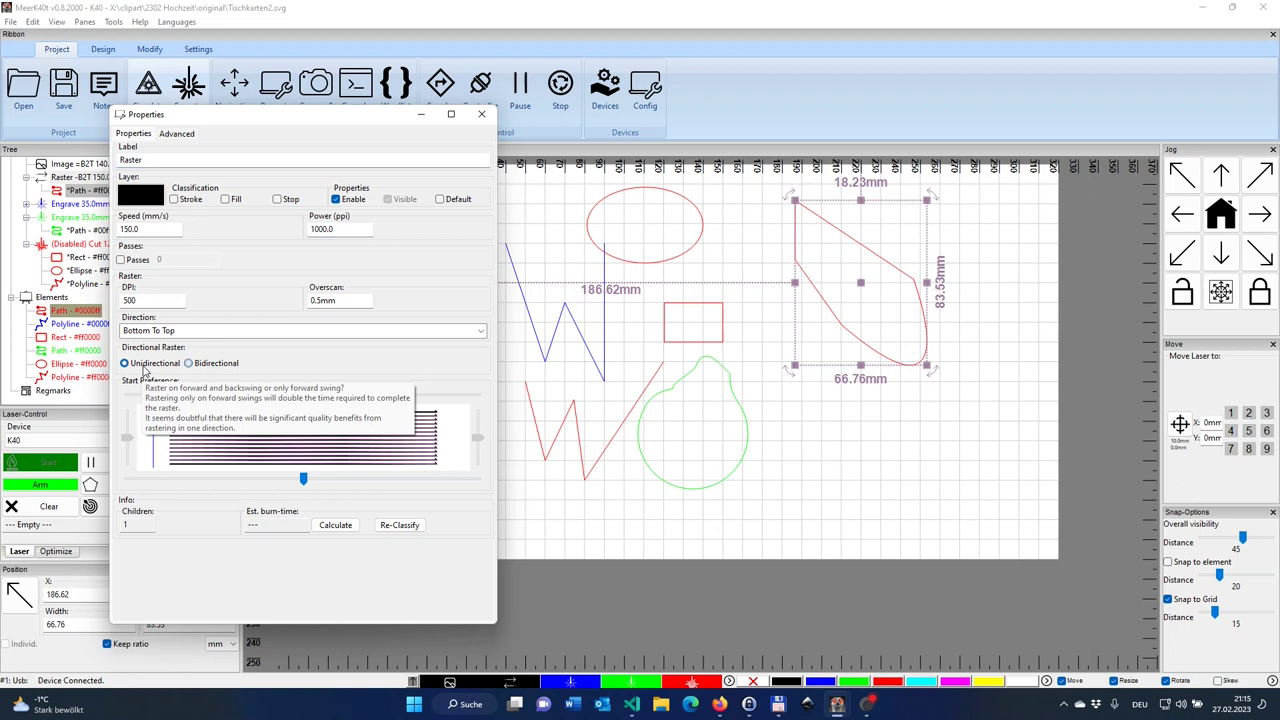
left_click(220, 366)
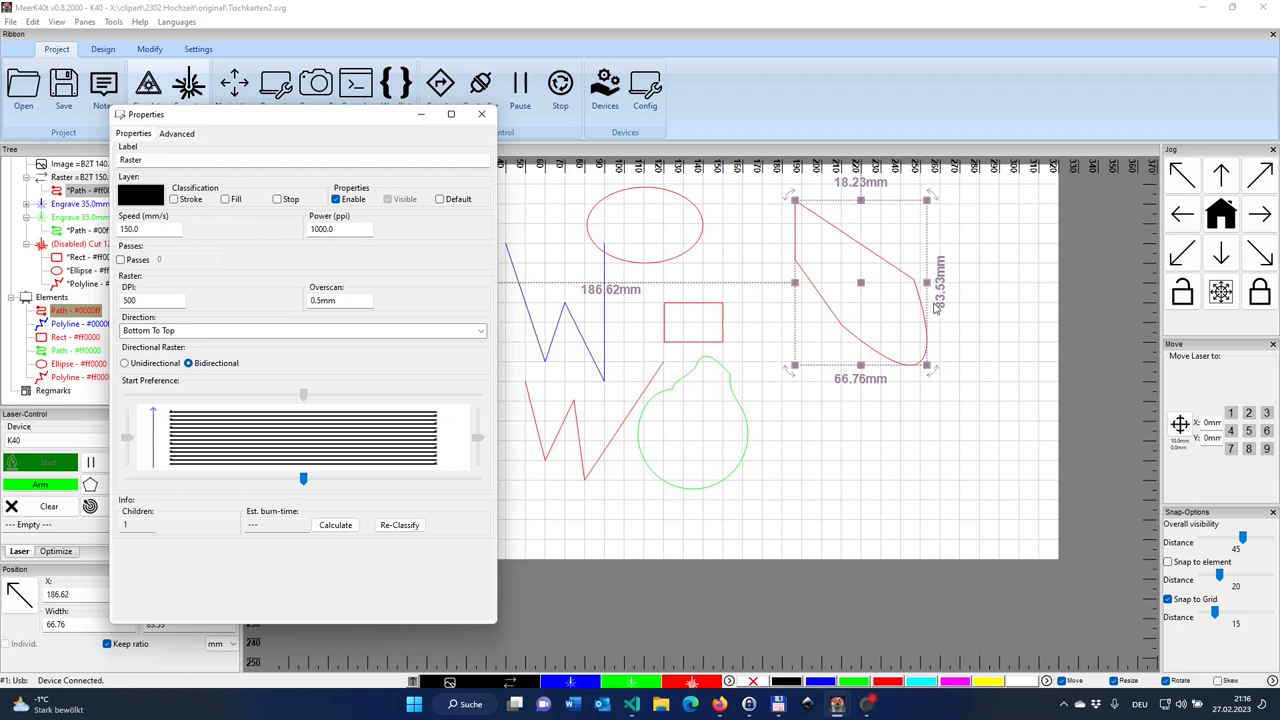
left_click(155, 368)
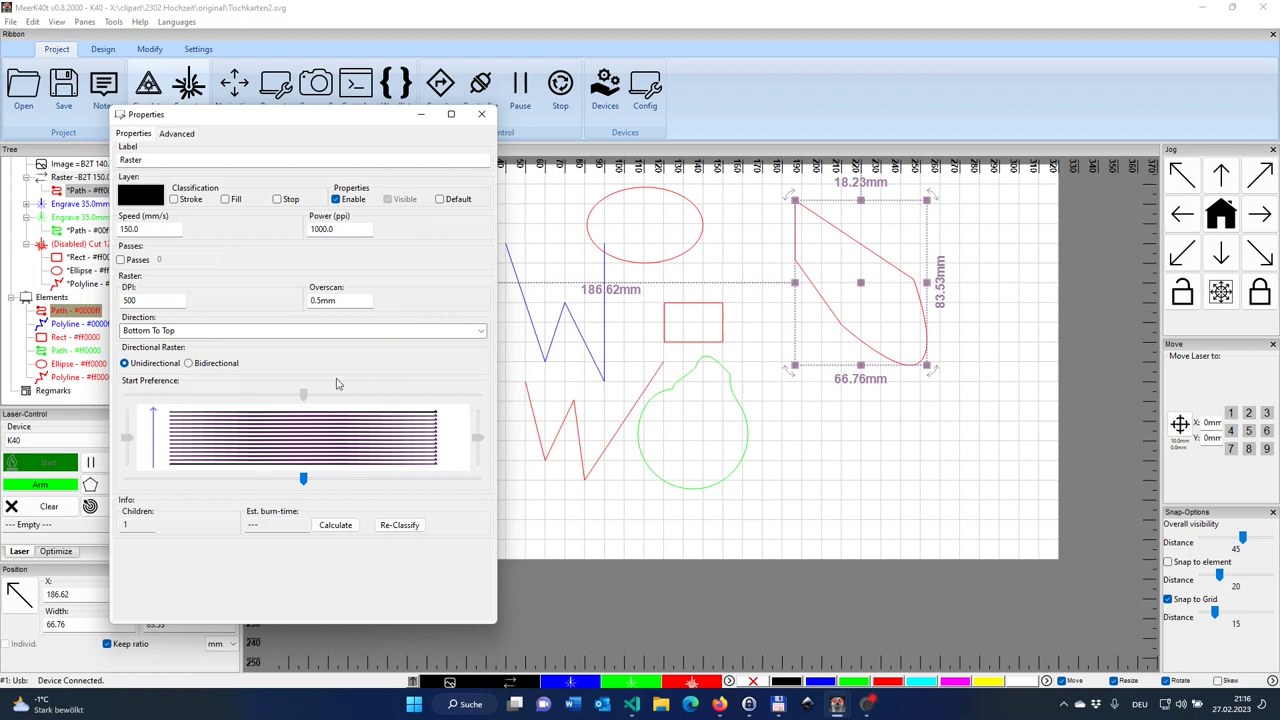
left_click(160, 331)
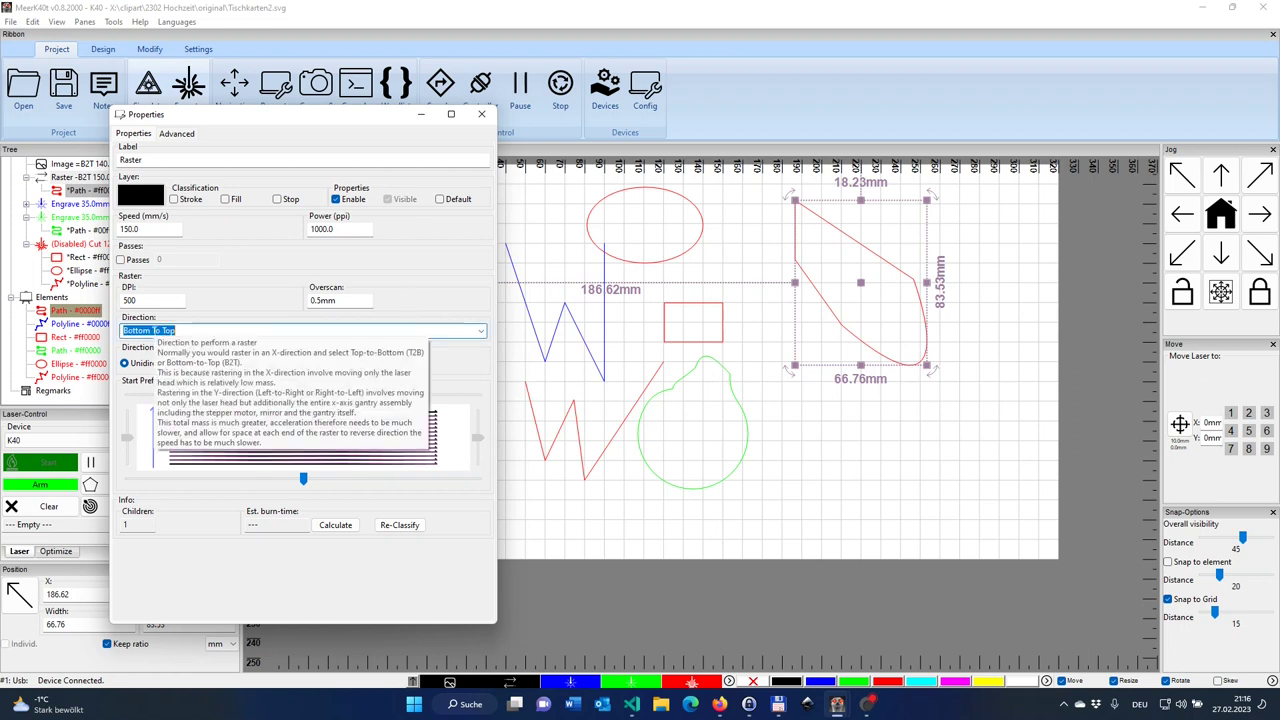
left_click(482, 331)
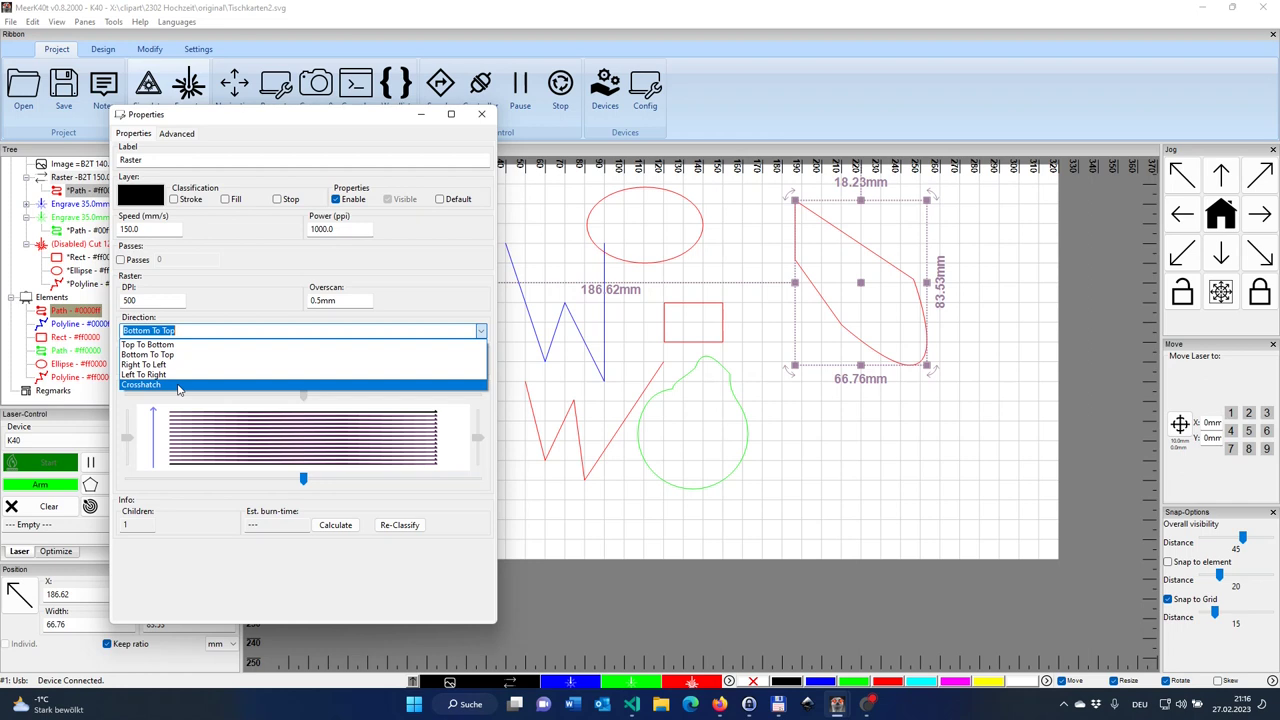
left_click(625, 391)
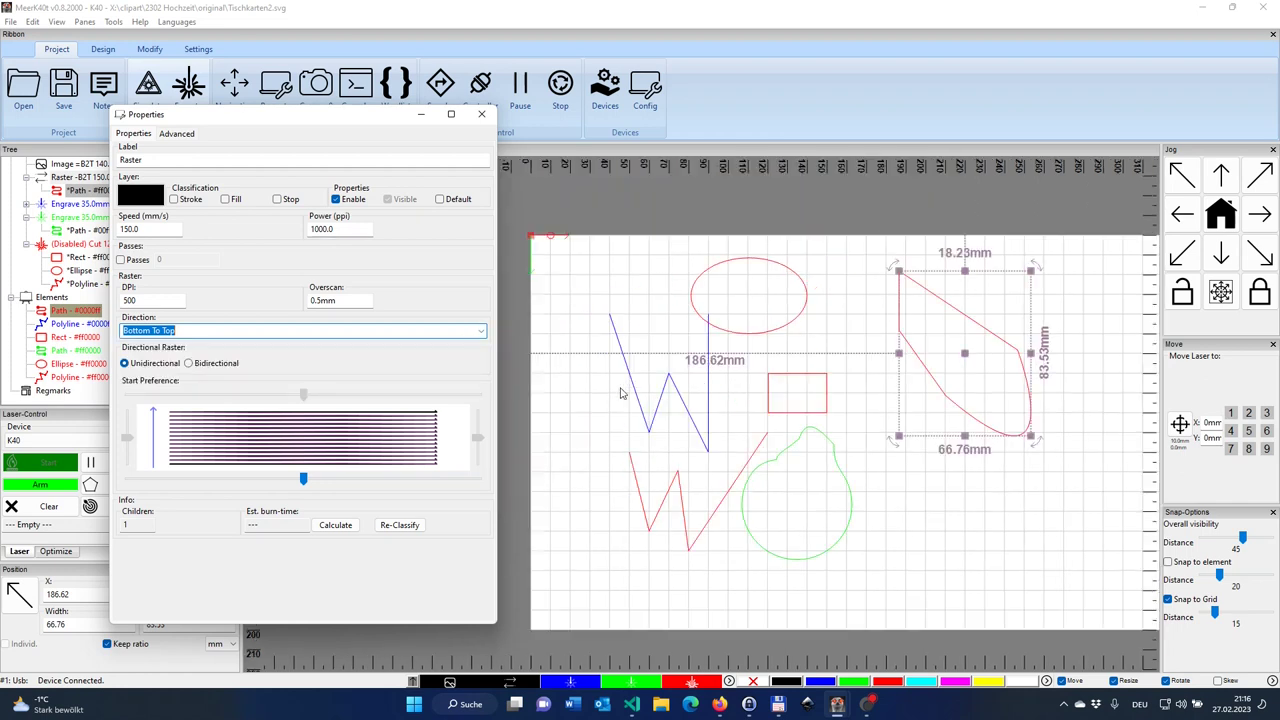